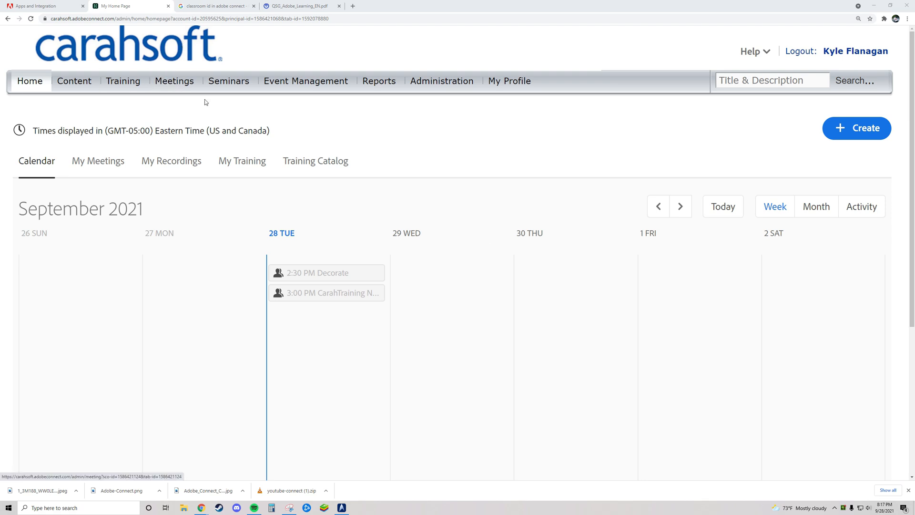
- Go to the Training section and start a New Virtual Classroom from the training list
left_click(120, 87)
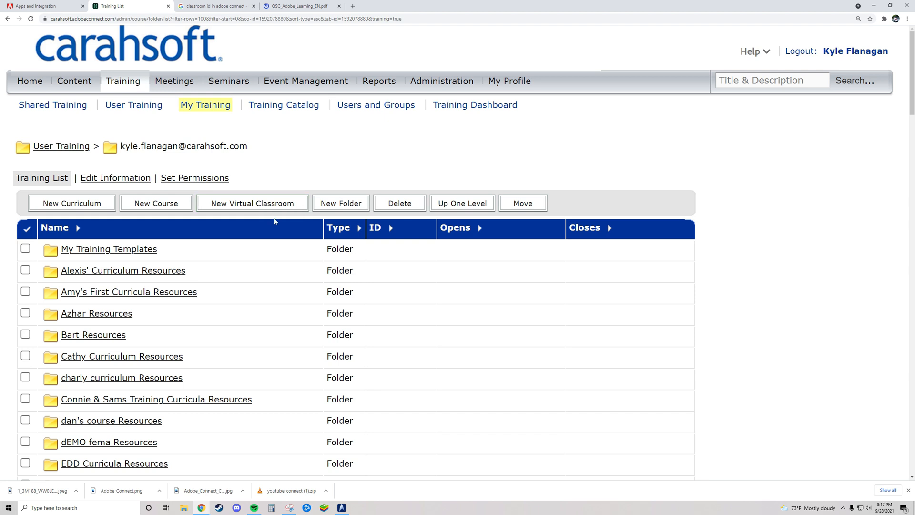
left_click(243, 205)
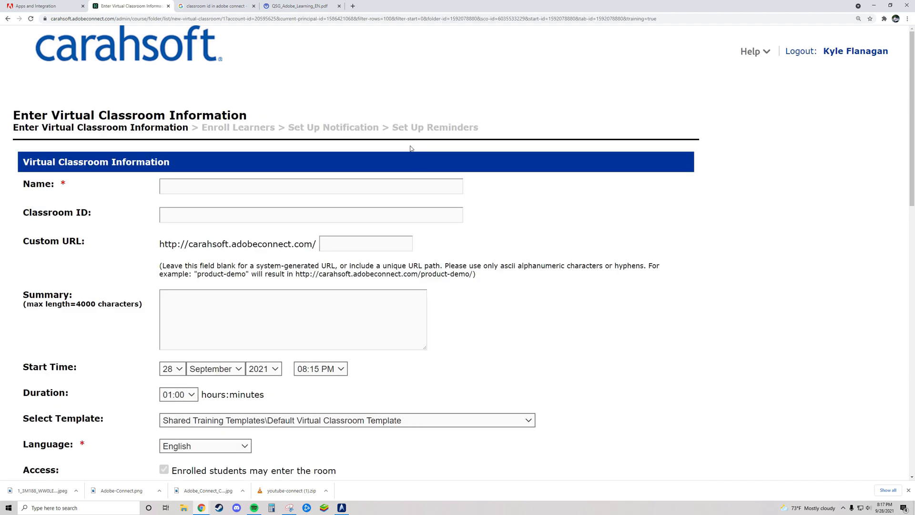
- Name the classroom 'Kyle's Virtual Classroom #5'
left_click(315, 186)
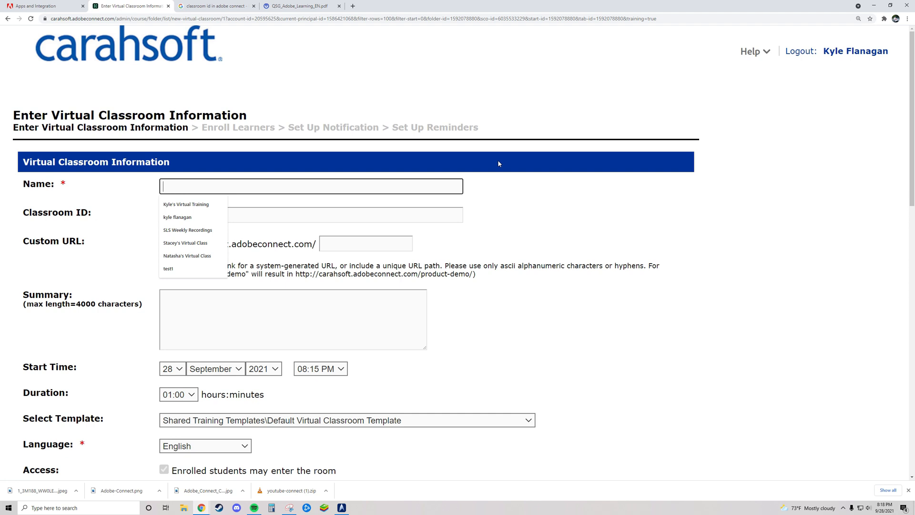
type("Virtual Classroom")
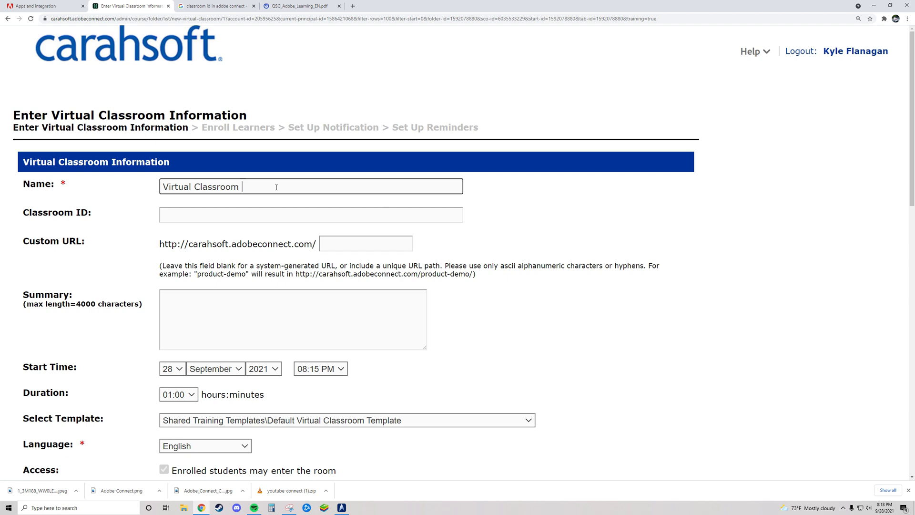
left_click(165, 184)
type("Kyle")
key("BackSpace")
key("BackSpace")
type("le's ")
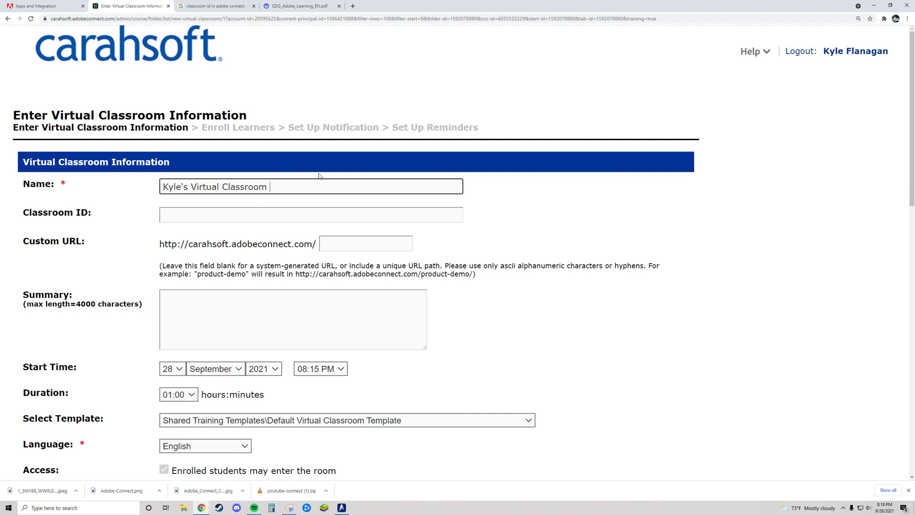
type("#5")
left_click(173, 215)
left_click_drag(23, 214, 93, 214)
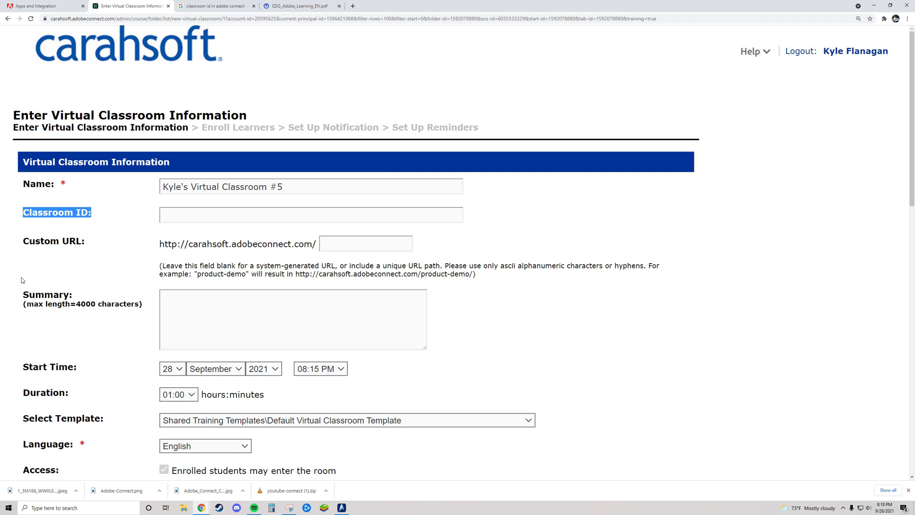
left_click(345, 245)
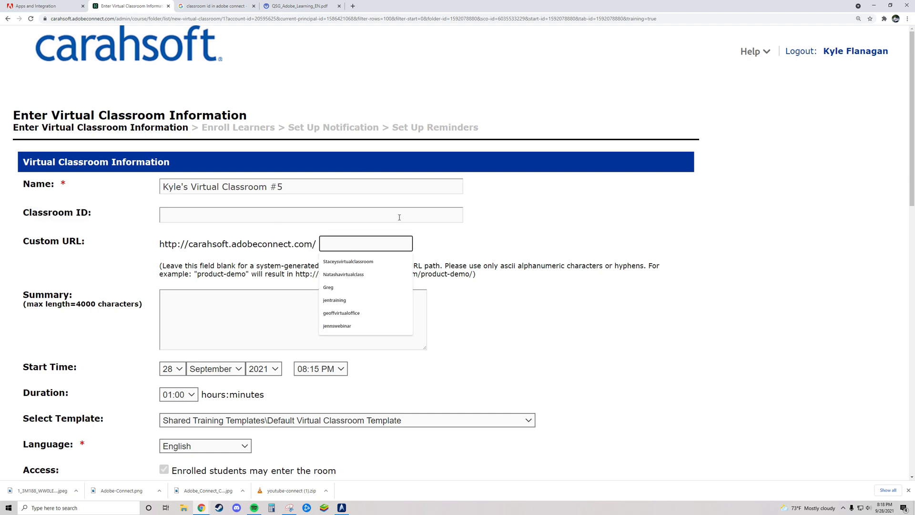
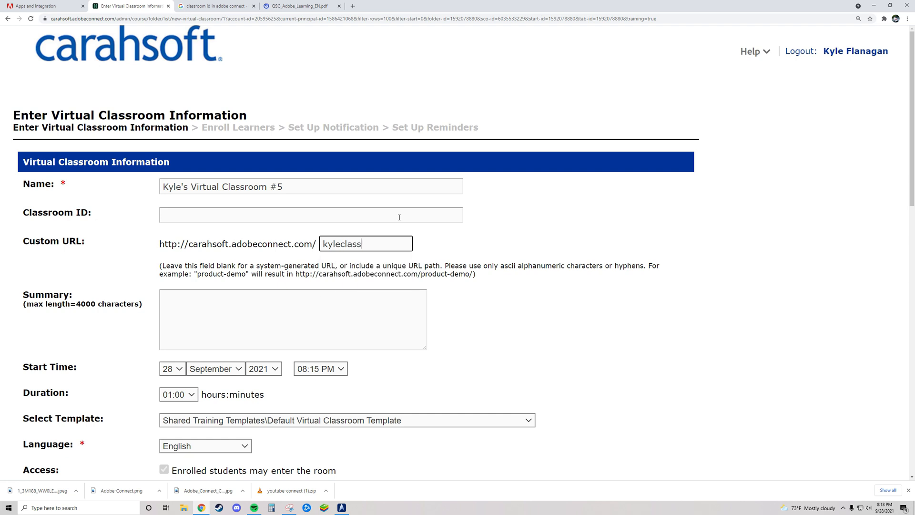
left_click_drag(410, 239, 263, 239)
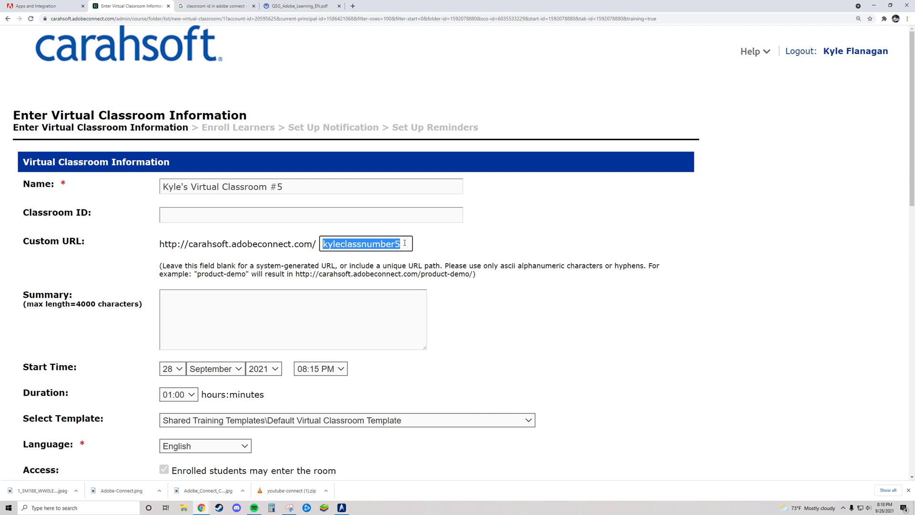
left_click(493, 296)
scroll(487, 334, "down", 1)
left_click_drag(22, 222, 146, 237)
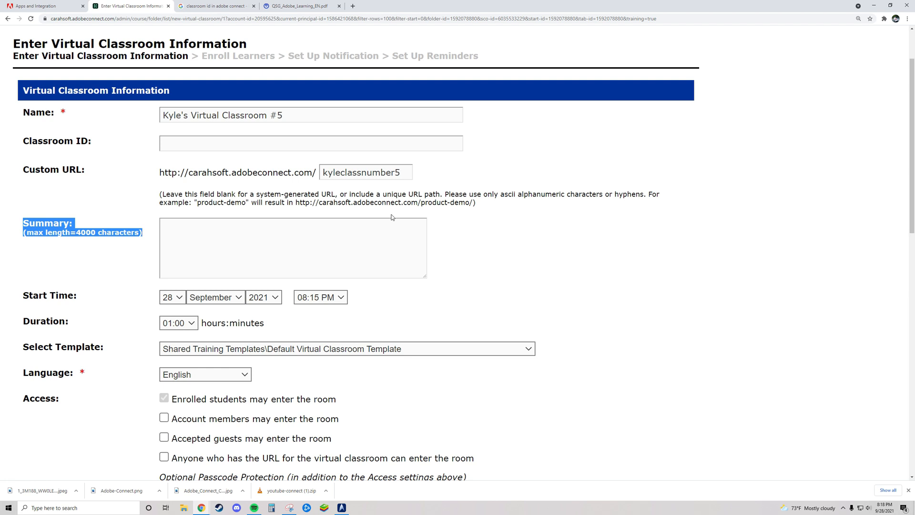
left_click(483, 242)
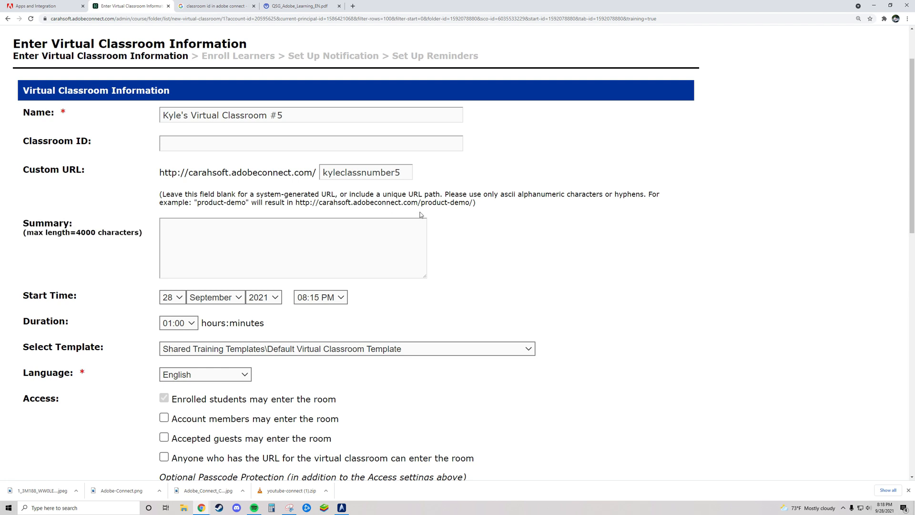
scroll(225, 223, "down", 2)
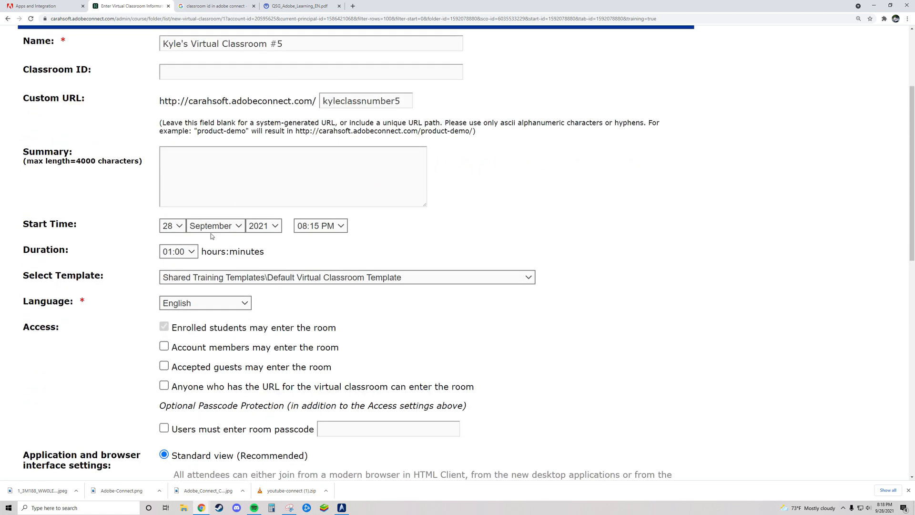
left_click_drag(24, 223, 285, 257)
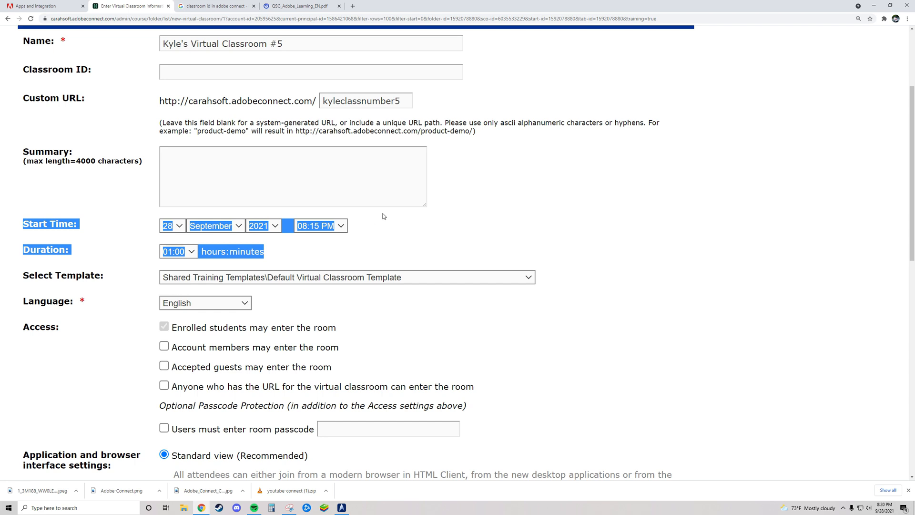
left_click(25, 225)
left_click_drag(20, 150, 272, 249)
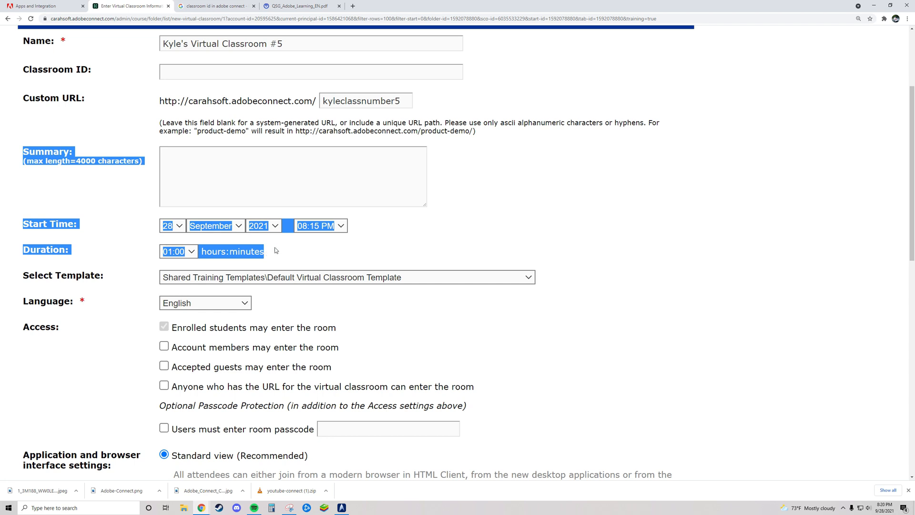
left_click(308, 247)
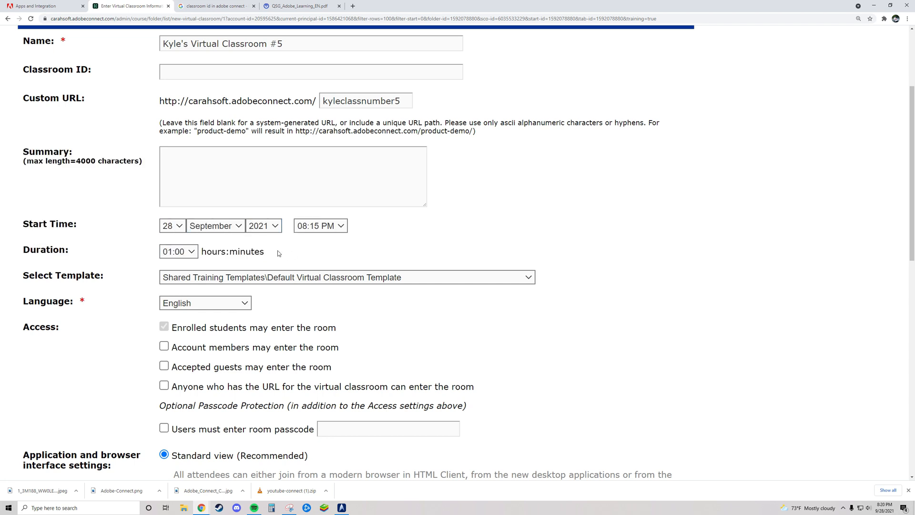
left_click_drag(411, 102, 322, 101)
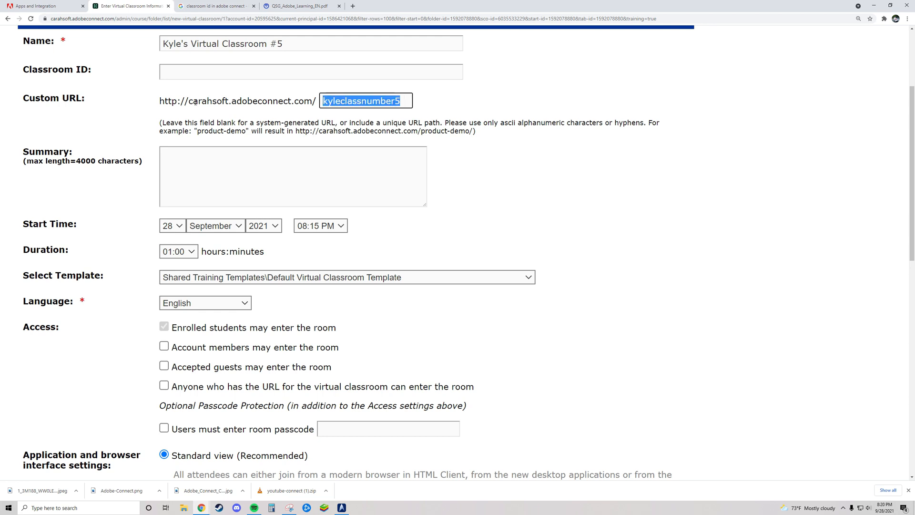
left_click_drag(158, 102, 432, 102)
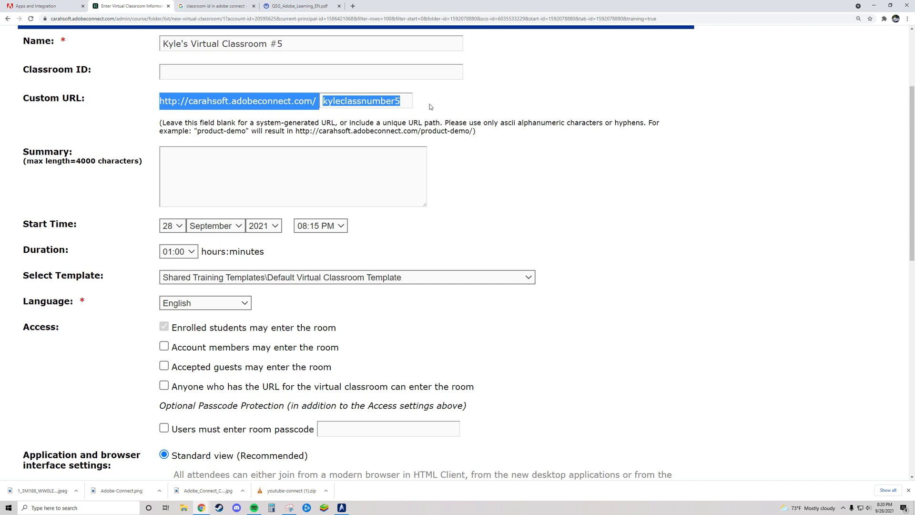
left_click(443, 102)
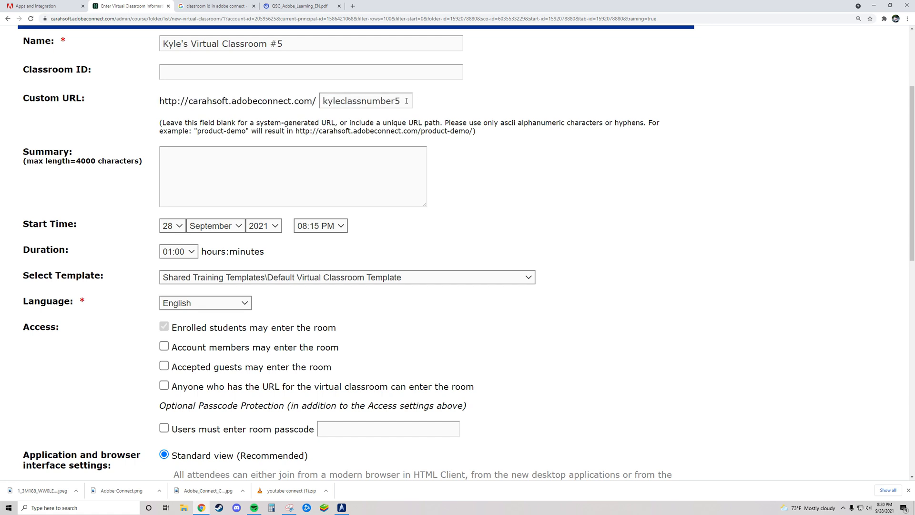
scroll(429, 119, "up", 3)
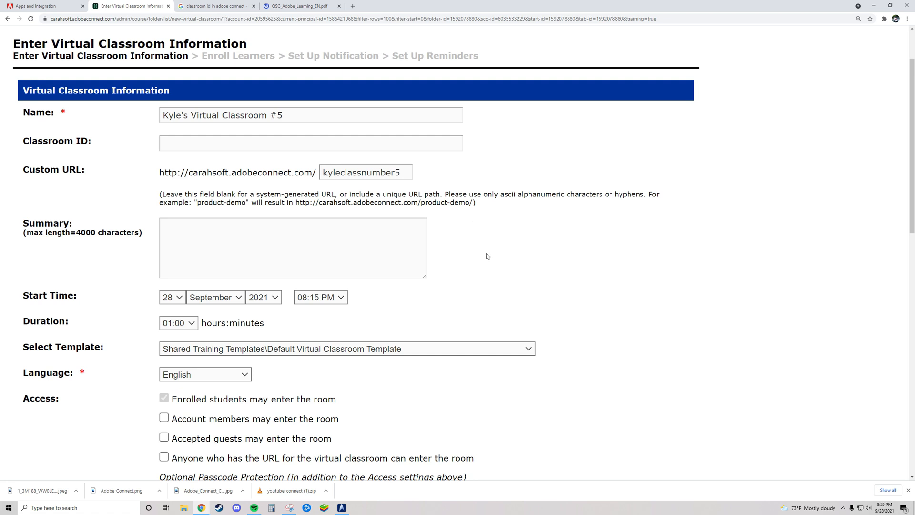
scroll(486, 254, "down", 2)
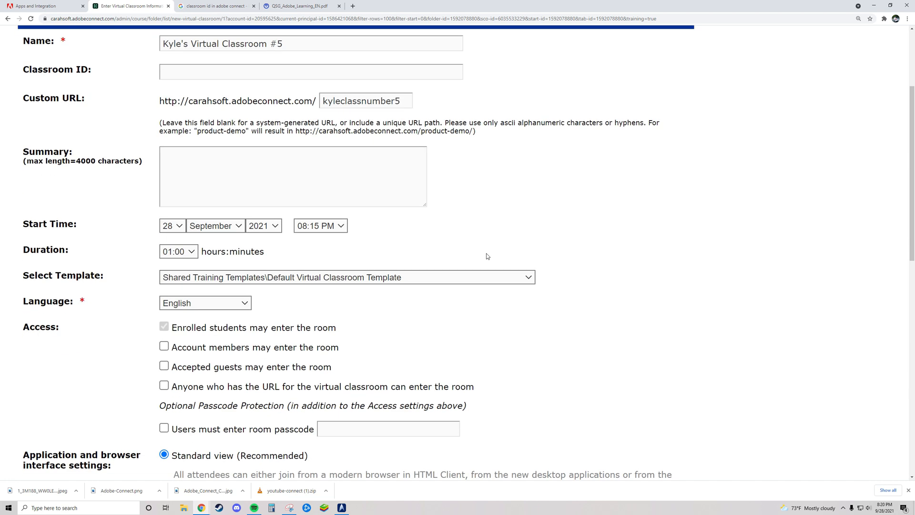
left_click_drag(20, 152, 315, 255)
left_click(317, 254)
scroll(321, 252, "down", 1)
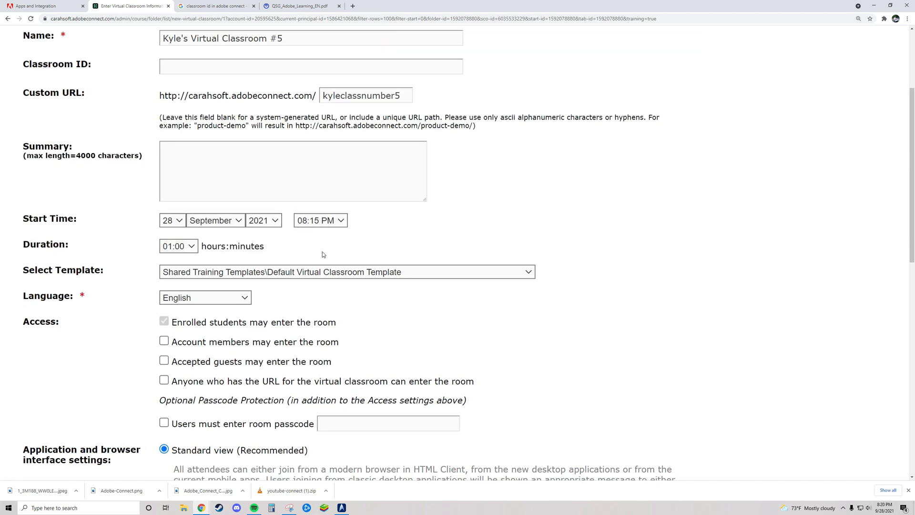
left_click_drag(8, 242, 103, 241)
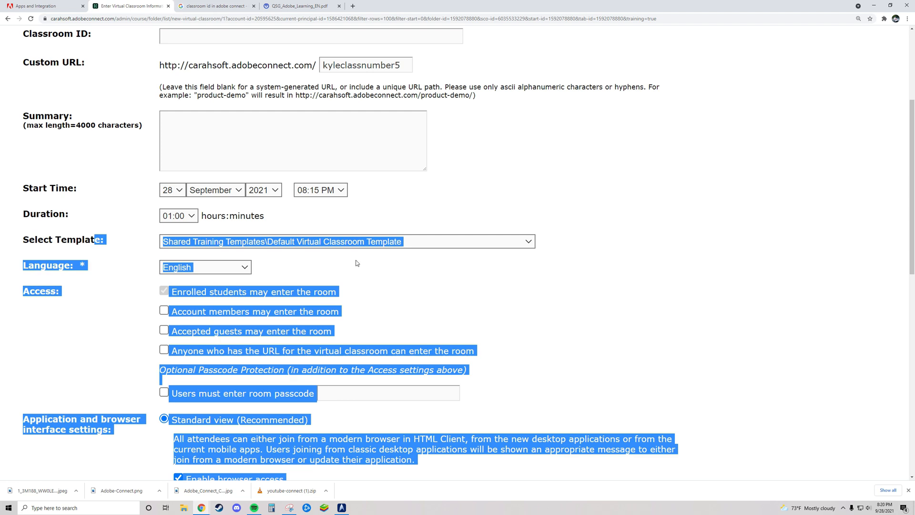
left_click(85, 238)
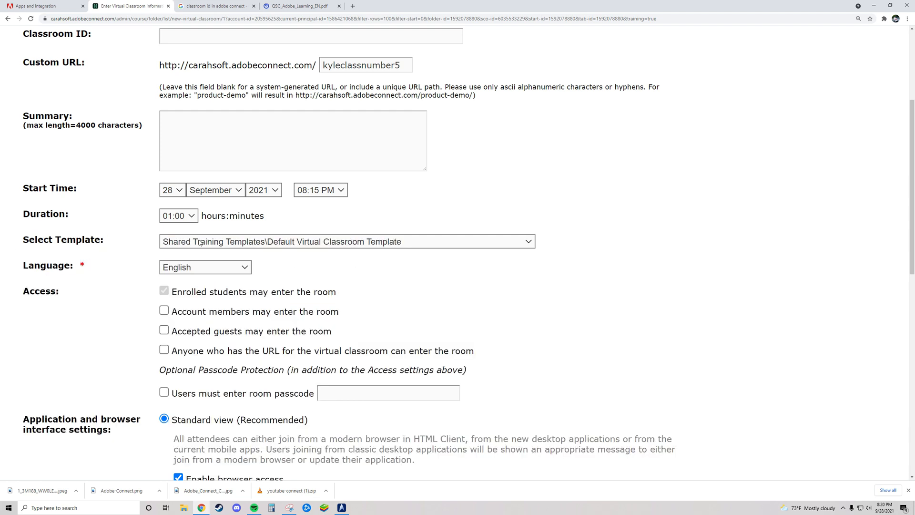
left_click_drag(22, 241, 109, 240)
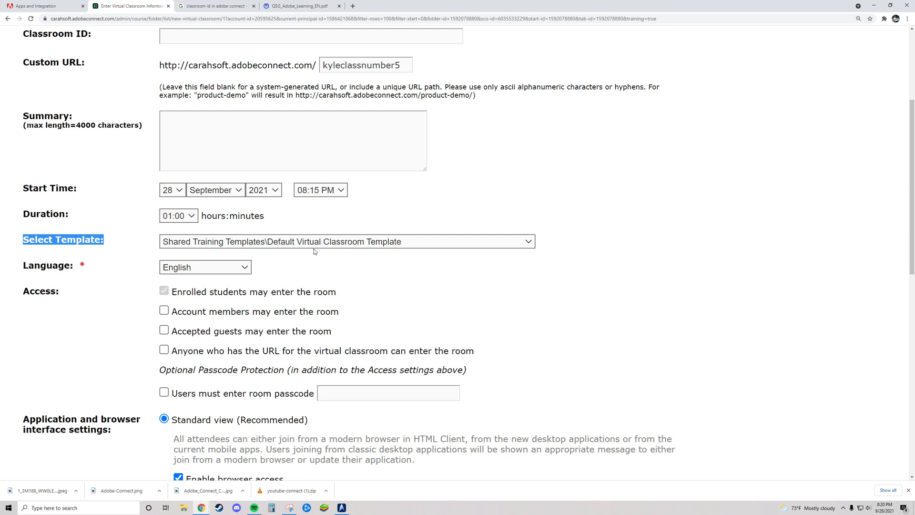
left_click(75, 259)
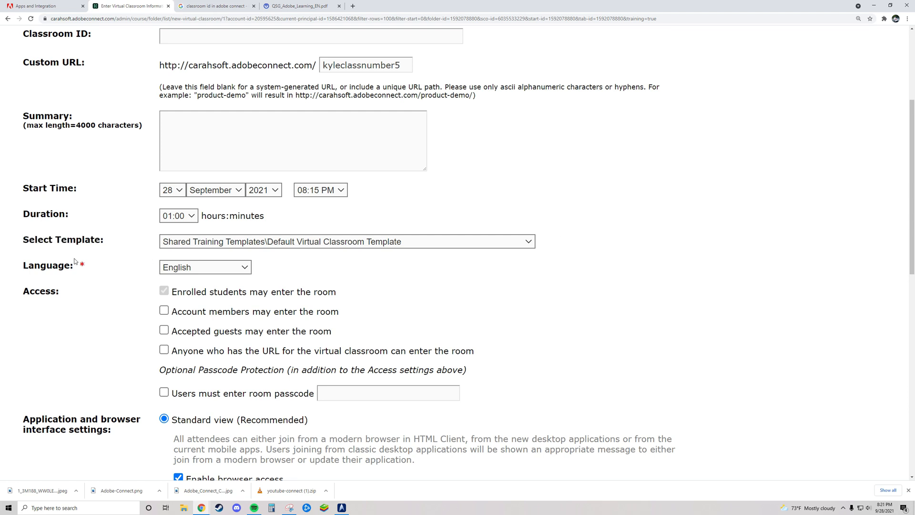
scroll(82, 259, "down", 1)
left_click_drag(20, 231, 100, 226)
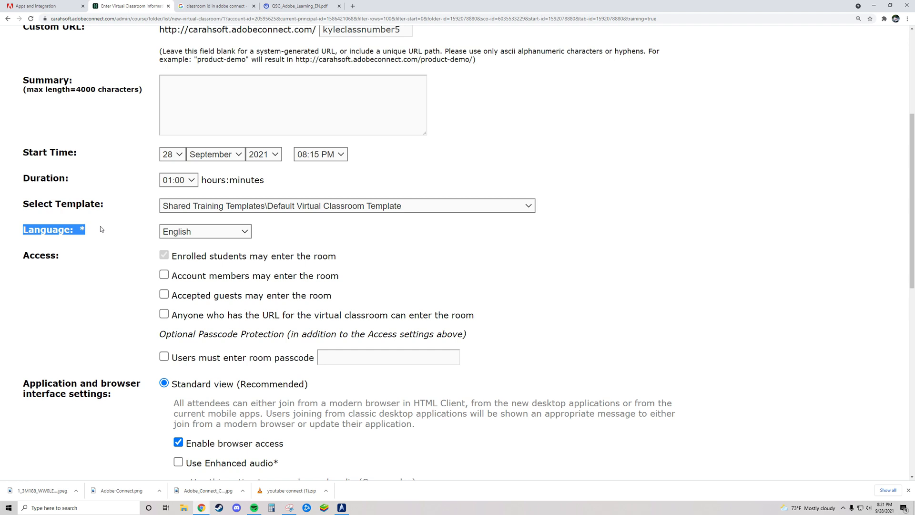
left_click(221, 233)
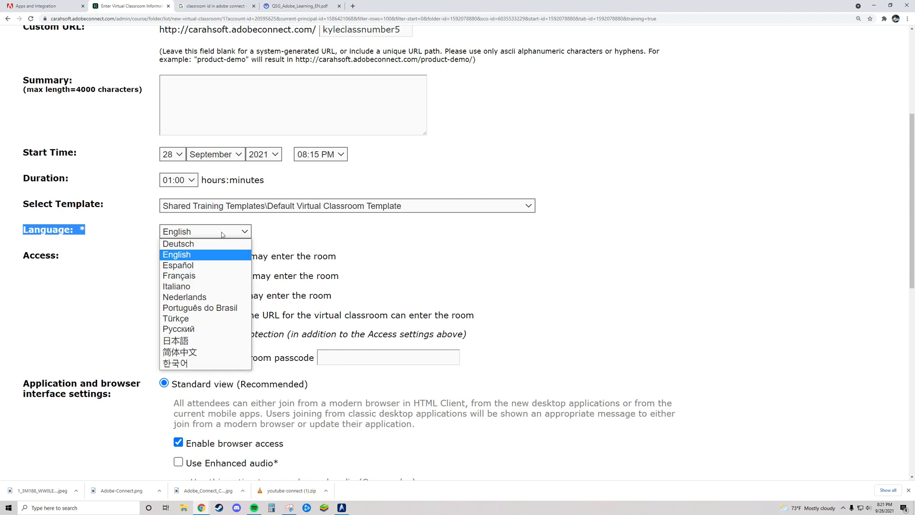
left_click(186, 257)
left_click(91, 260)
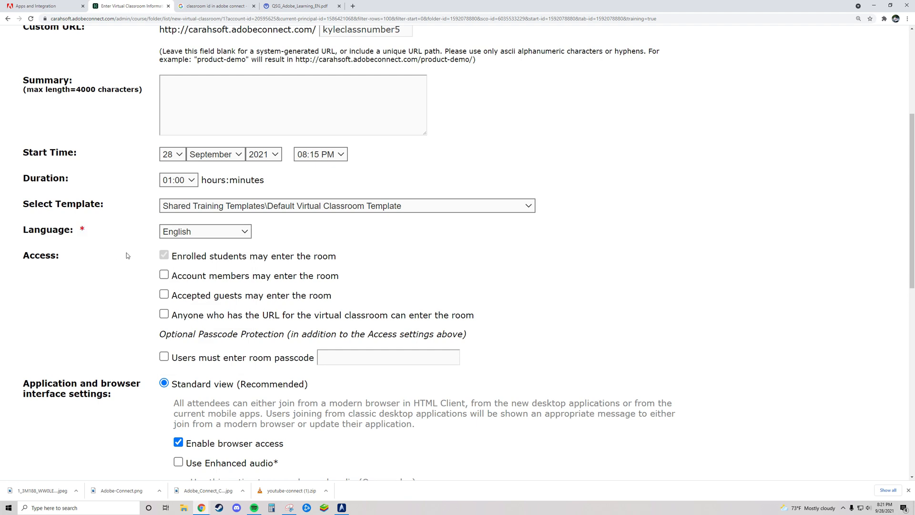
left_click_drag(18, 259, 101, 268)
left_click(193, 259)
left_click_drag(339, 259, 171, 261)
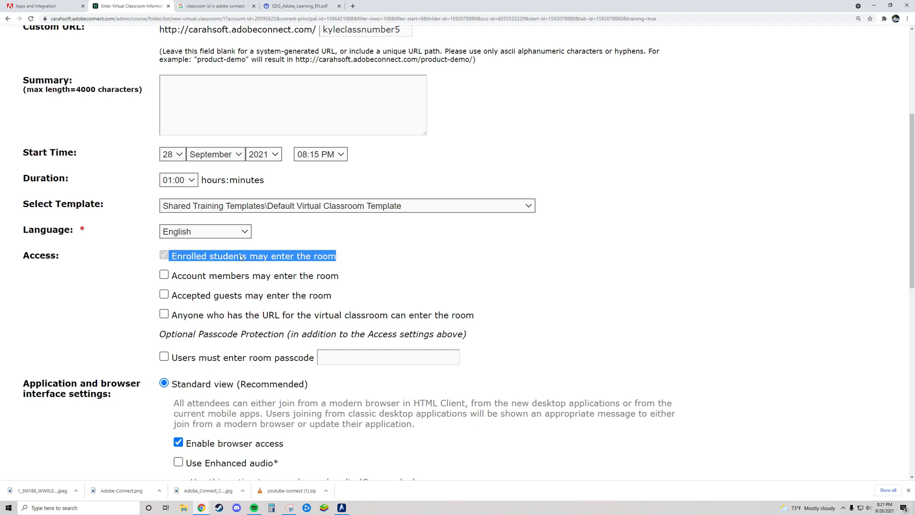
scroll(293, 286, "up", 4)
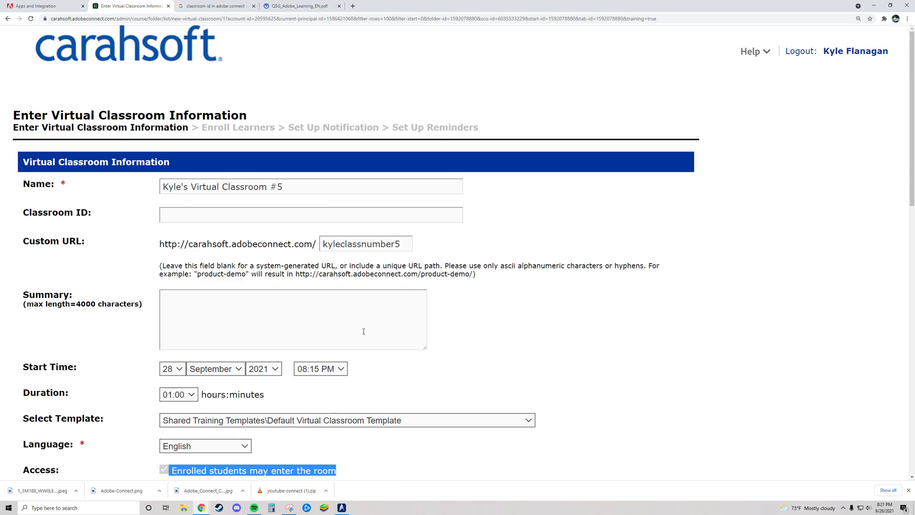
left_click_drag(201, 128, 275, 128)
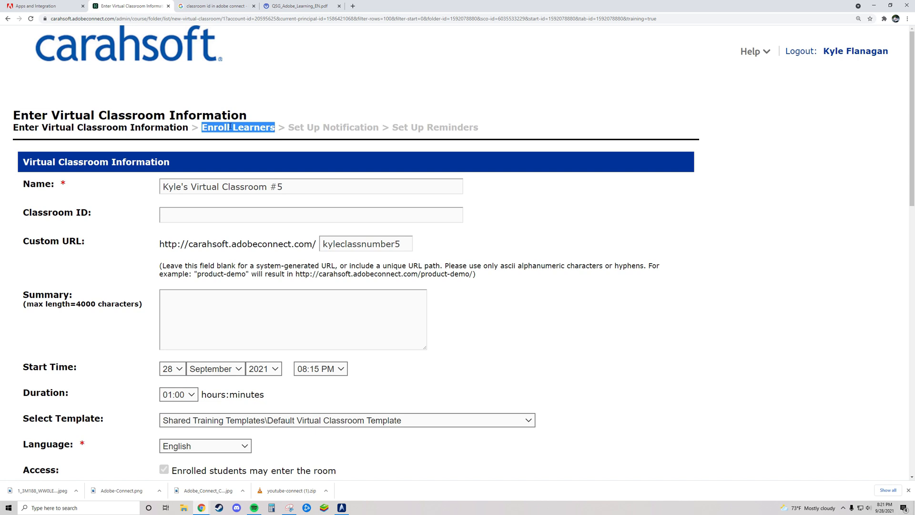
scroll(262, 127, "down", 4)
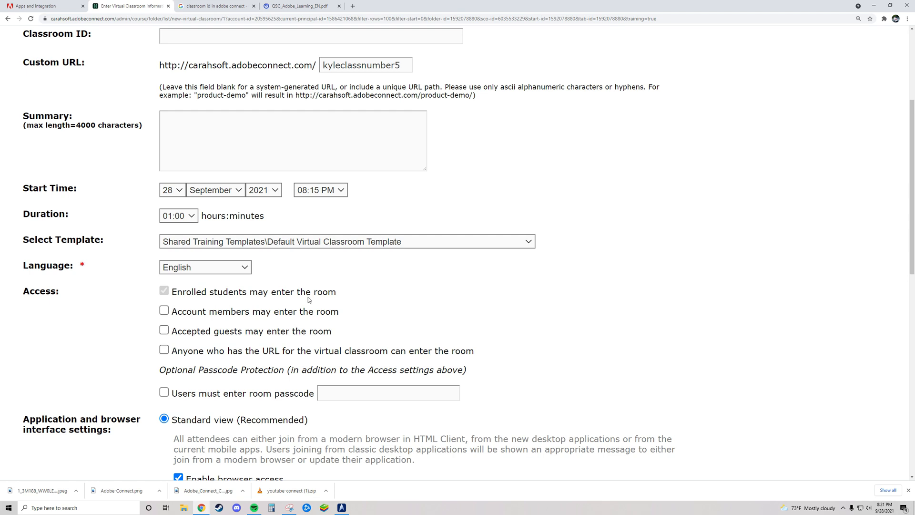
- Allow accepted guests and anyone who has the URL to enter the room
left_click(163, 331)
left_click_drag(344, 334, 172, 332)
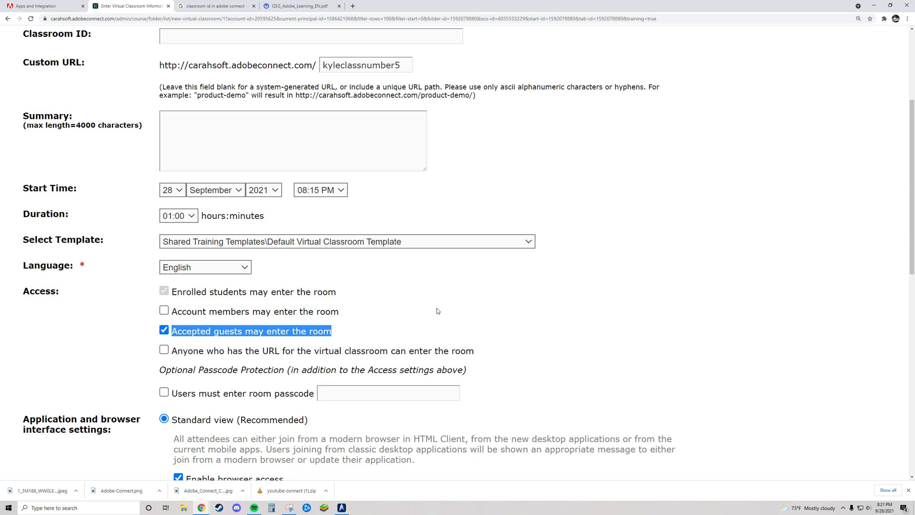
left_click(164, 350)
left_click(533, 387)
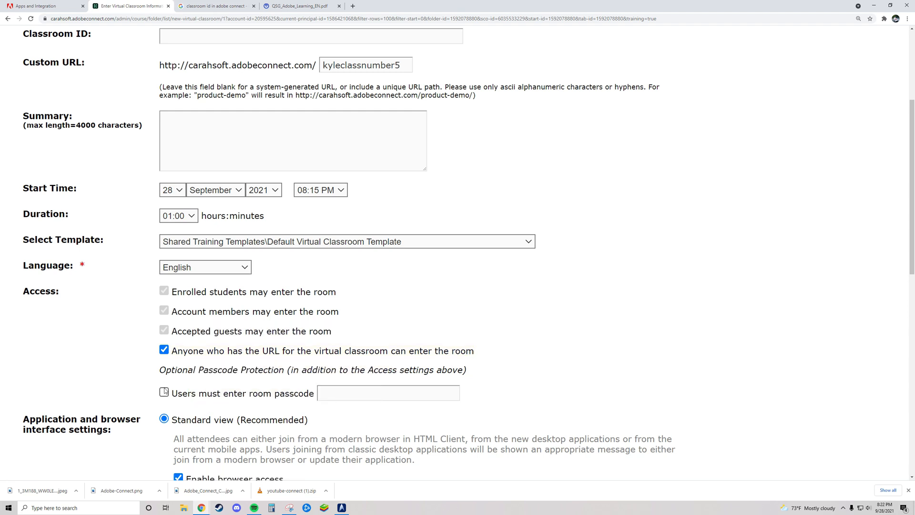
- Try the 'Users must enter room passcode' option, then leave it turned off
scroll(165, 391, "down", 2)
left_click(164, 320)
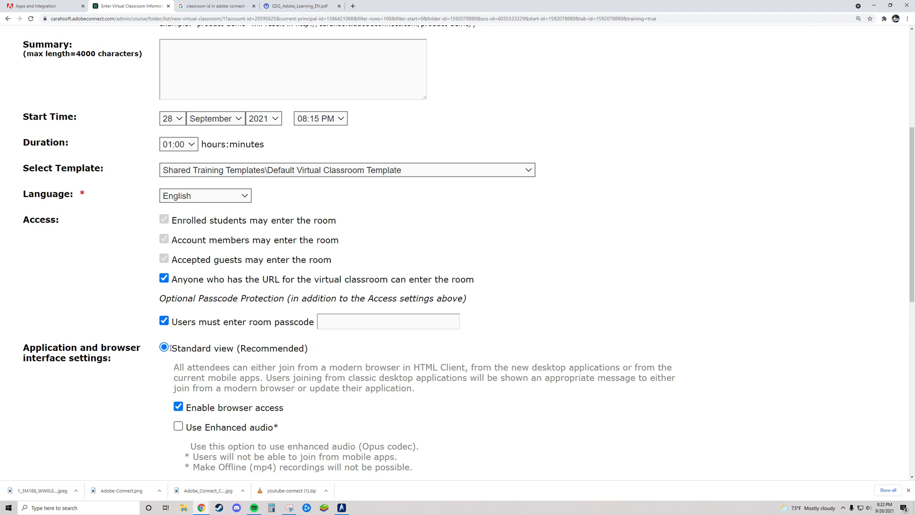
left_click(330, 323)
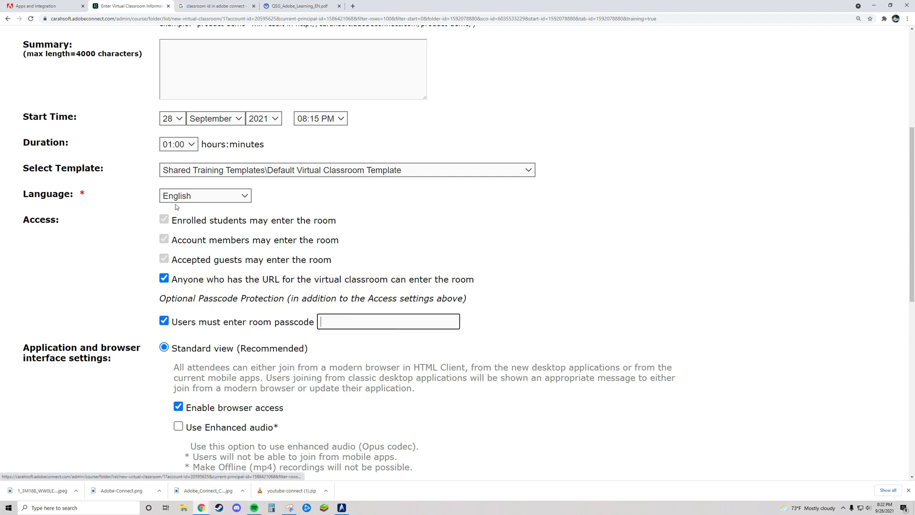
left_click(164, 322)
scroll(115, 353, "down", 1)
- Turn off 'Enable browser access' for the Standard view interface setting
scroll(114, 354, "down", 1)
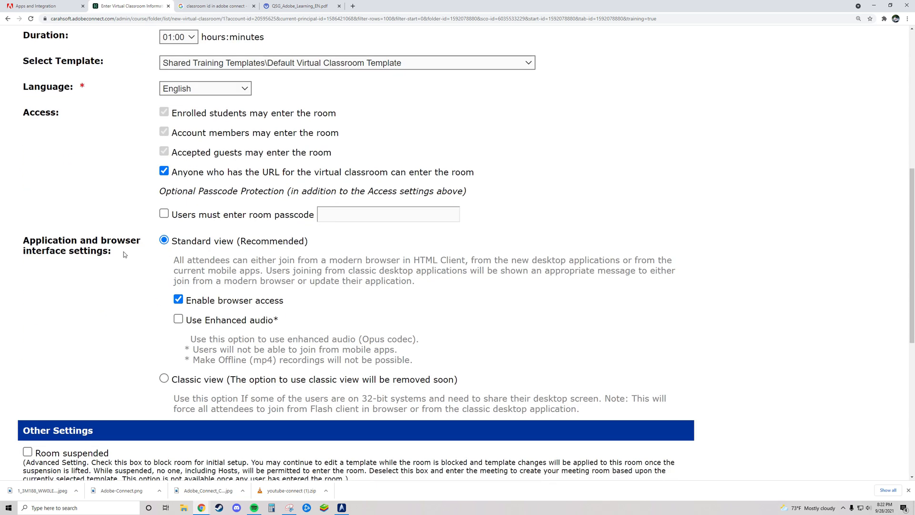
left_click_drag(23, 241, 145, 251)
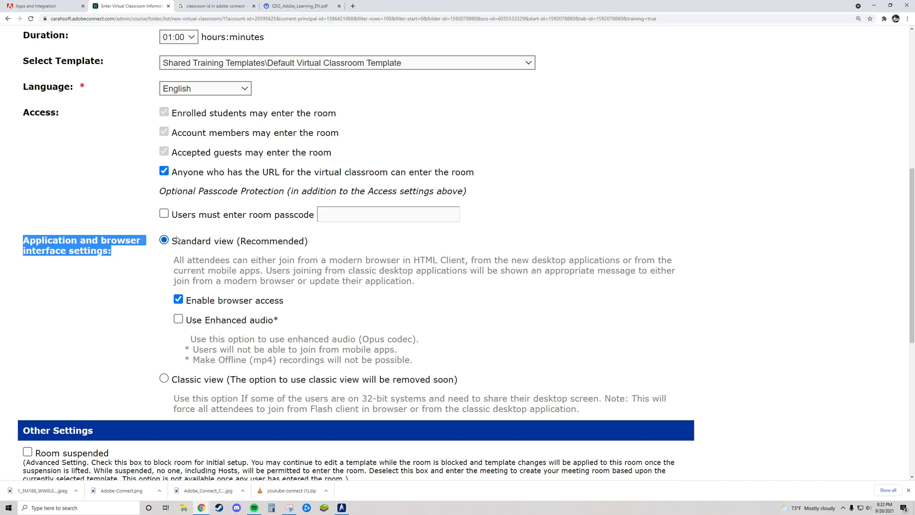
left_click(422, 283)
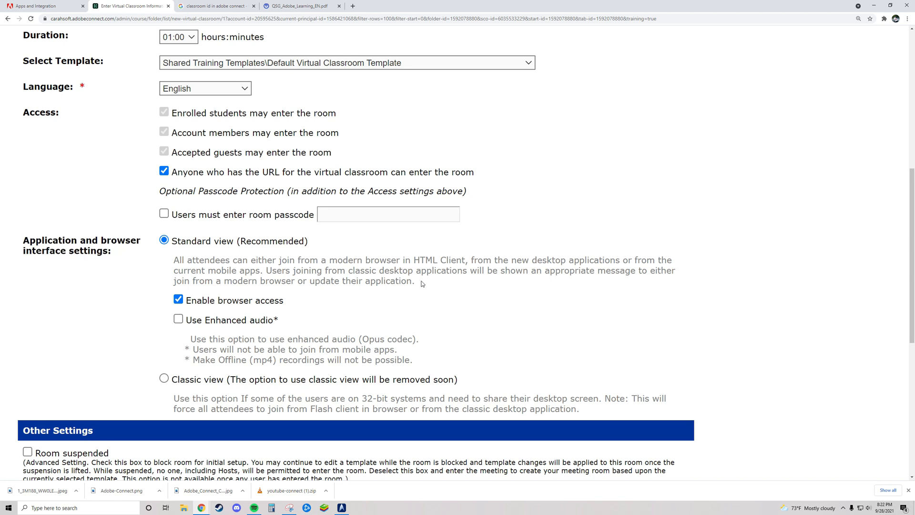
left_click_drag(422, 284, 175, 261)
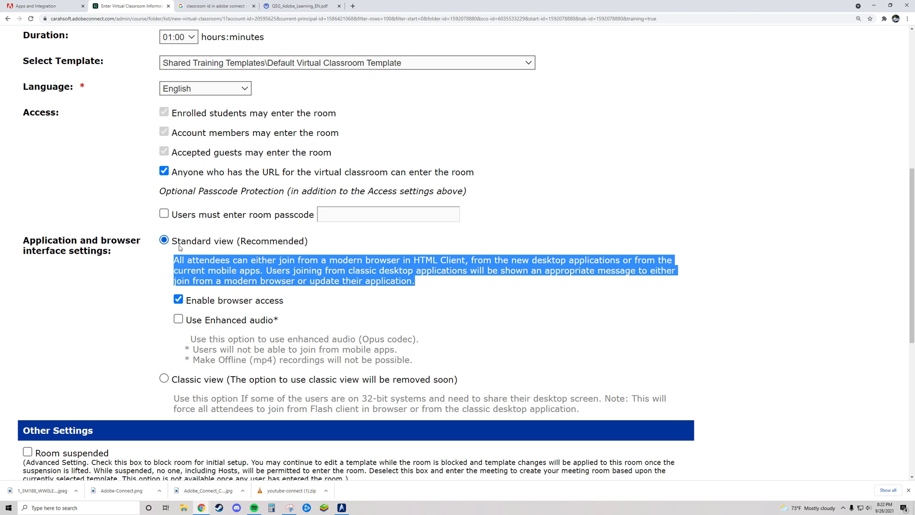
left_click(180, 301)
left_click_drag(289, 302, 187, 302)
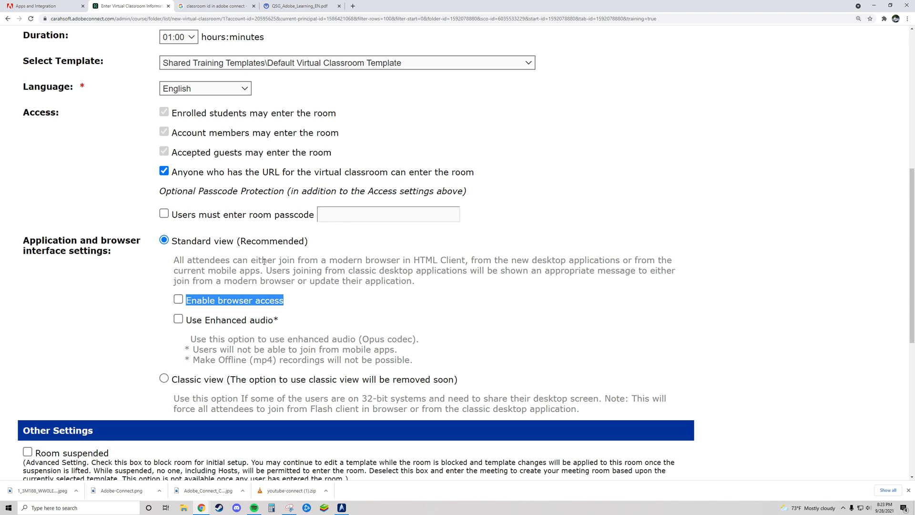
left_click(180, 300)
left_click(178, 300)
left_click(298, 304)
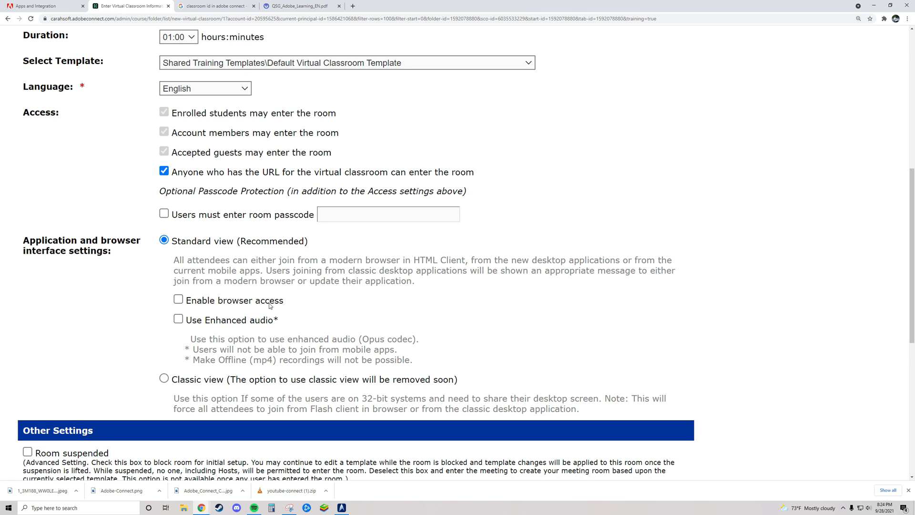
left_click(178, 318)
left_click_drag(193, 349, 413, 361)
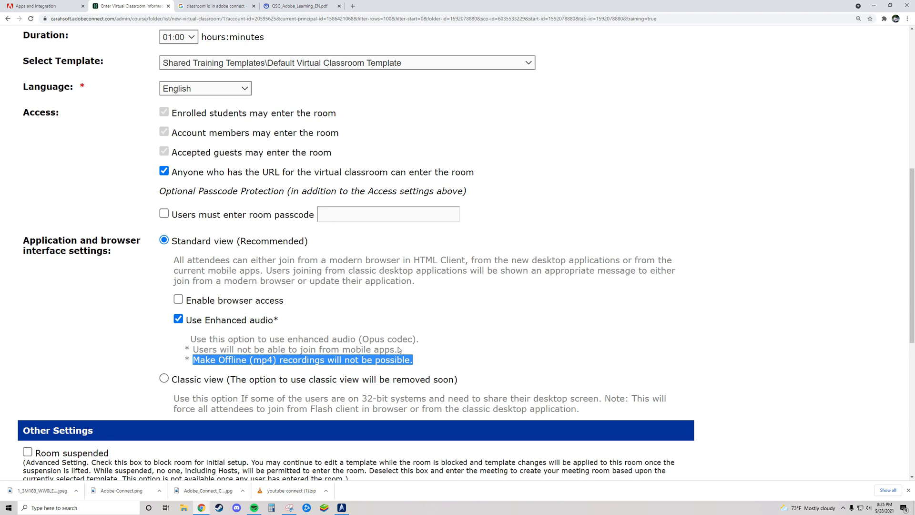
left_click(177, 318)
left_click_drag(410, 361, 189, 342)
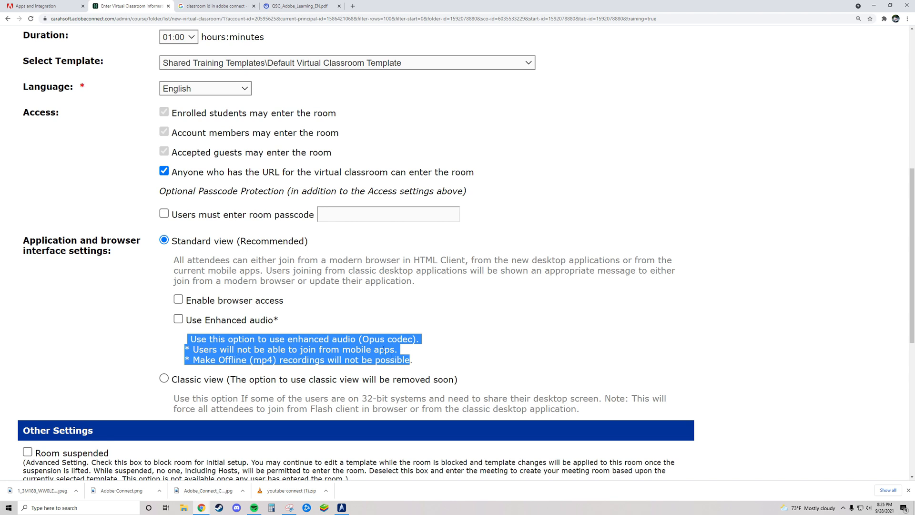
scroll(366, 349, "down", 1)
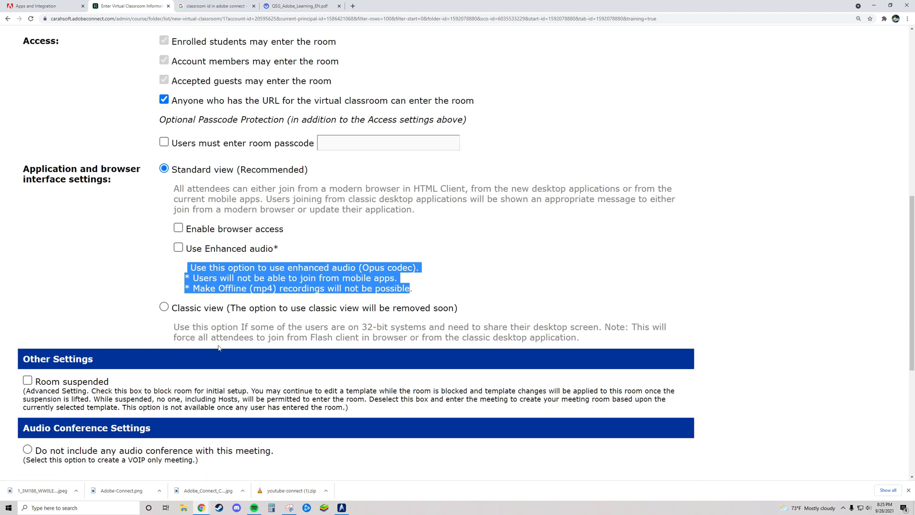
double_click(182, 326)
left_click_drag(209, 327, 174, 319)
left_click(592, 341)
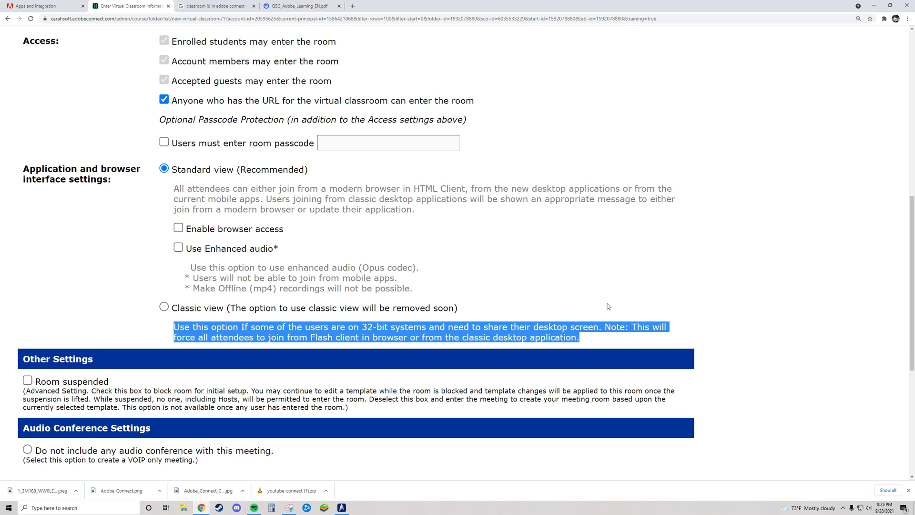
left_click(698, 309)
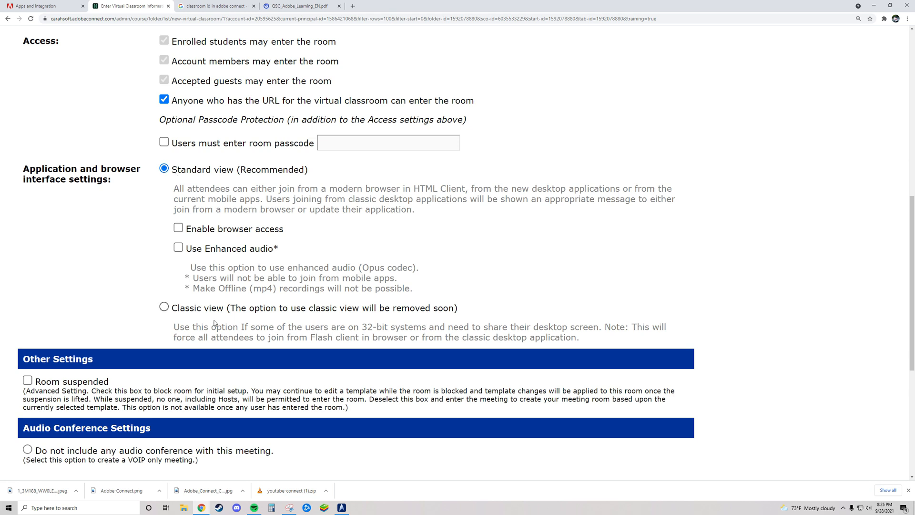
scroll(212, 321, "down", 1)
scroll(249, 318, "down", 1)
scroll(249, 321, "down", 2)
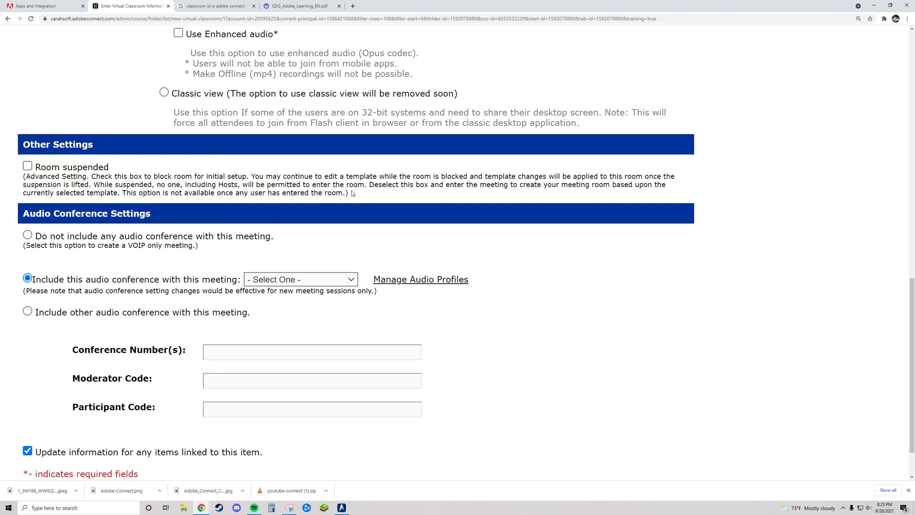
left_click_drag(352, 192, 29, 167)
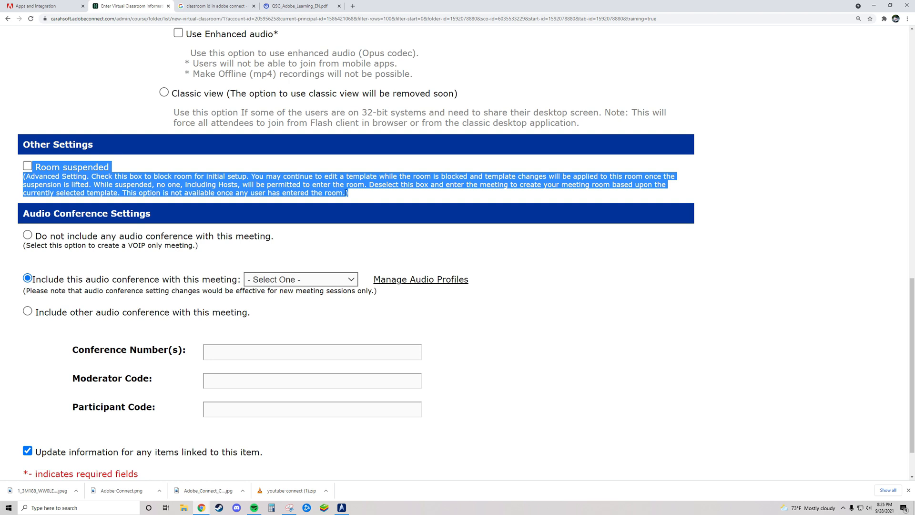
left_click(315, 189)
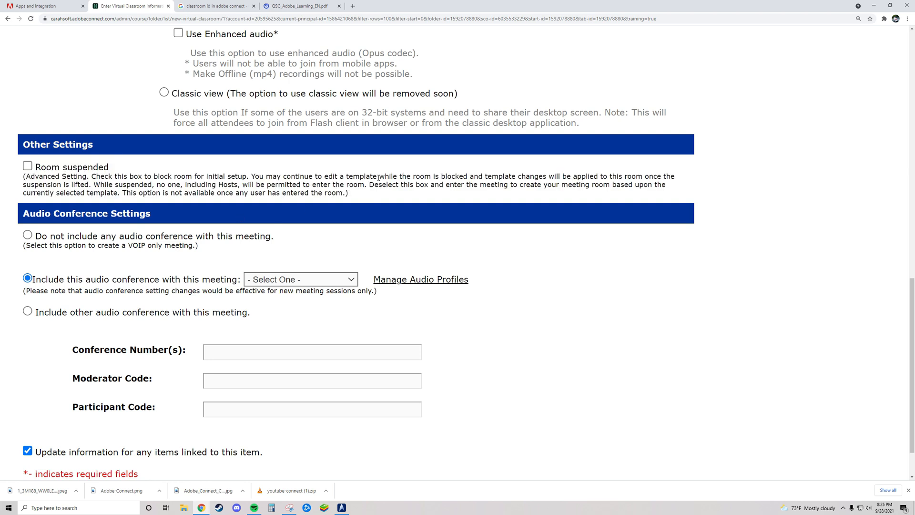
scroll(316, 264, "down", 1)
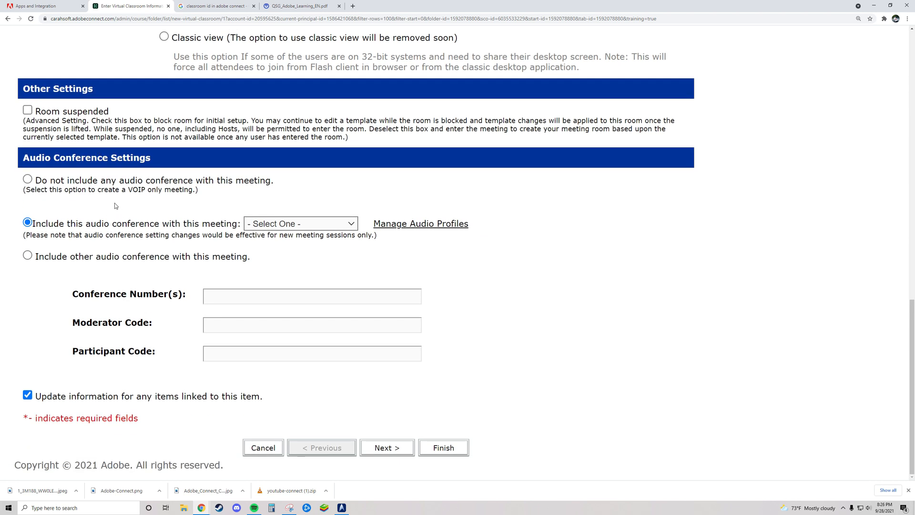
- Select no audio conference (VOIP only) after browsing the saved audio profile list
left_click(27, 179)
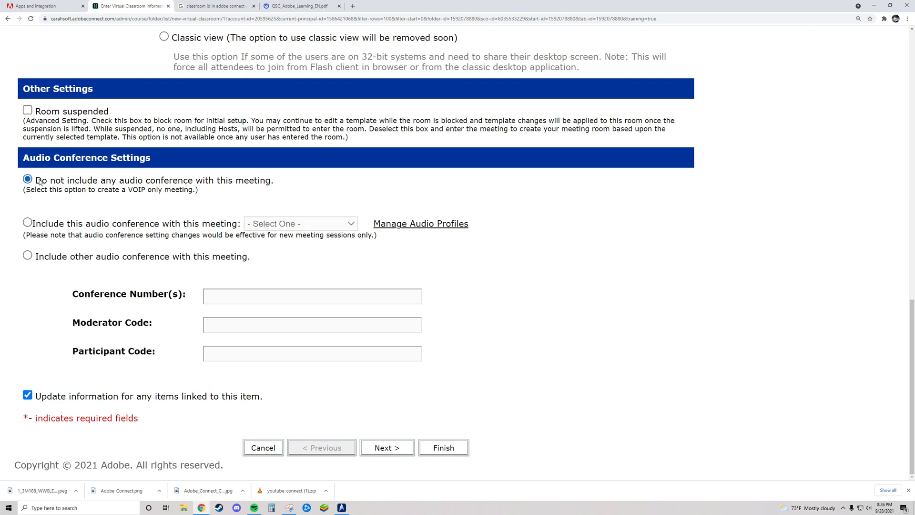
left_click_drag(40, 185, 135, 181)
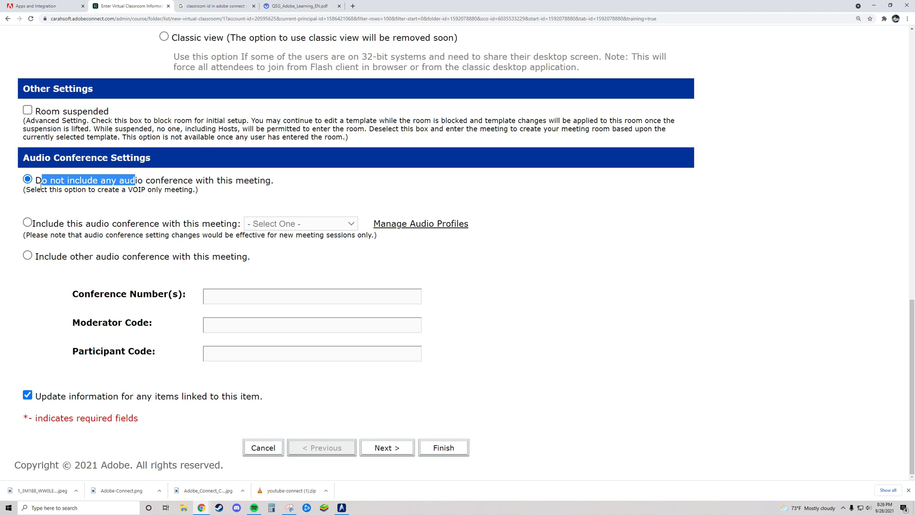
left_click_drag(25, 189, 195, 190)
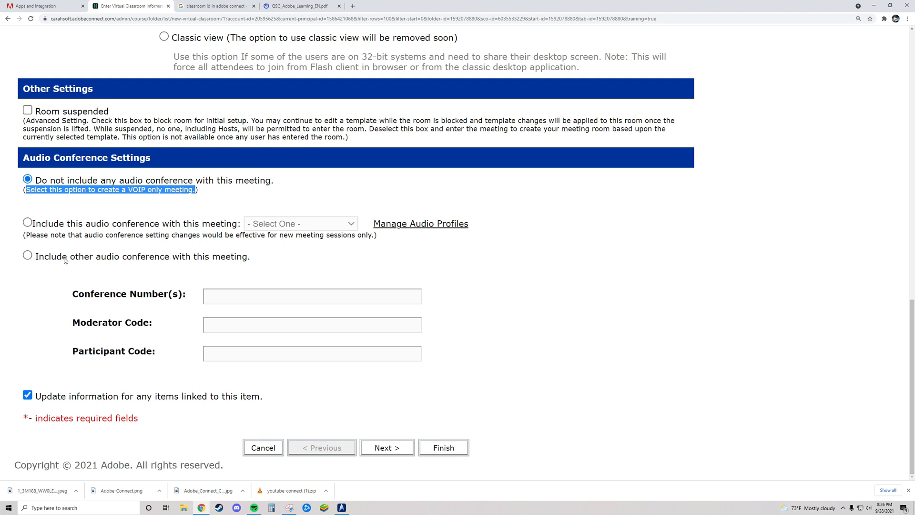
left_click(27, 223)
left_click(337, 227)
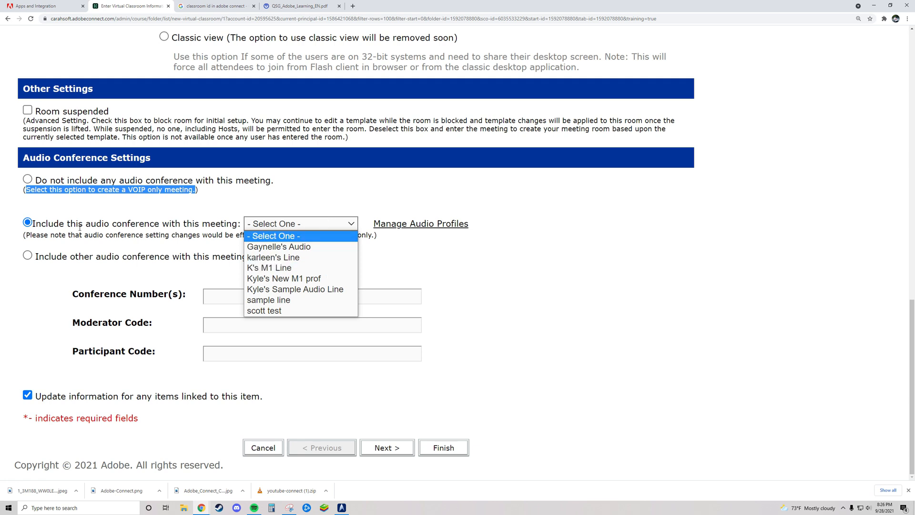
left_click(199, 223)
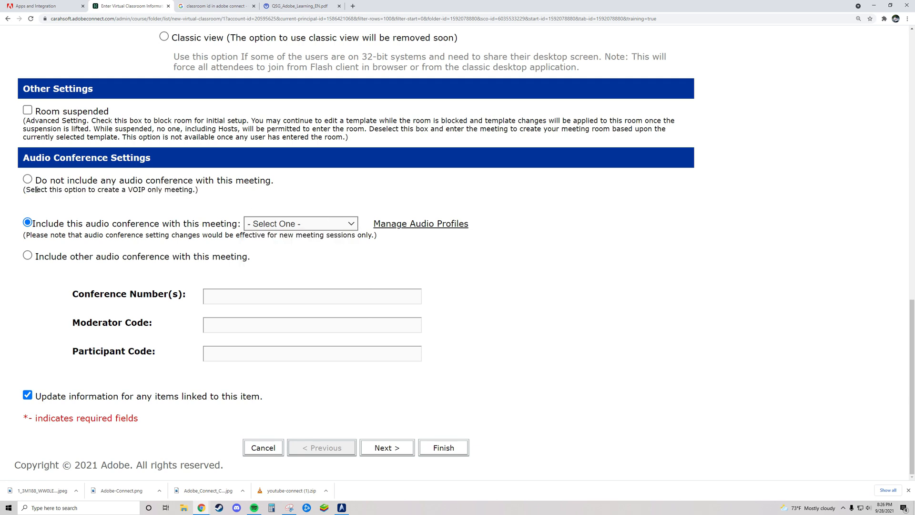
left_click(290, 226)
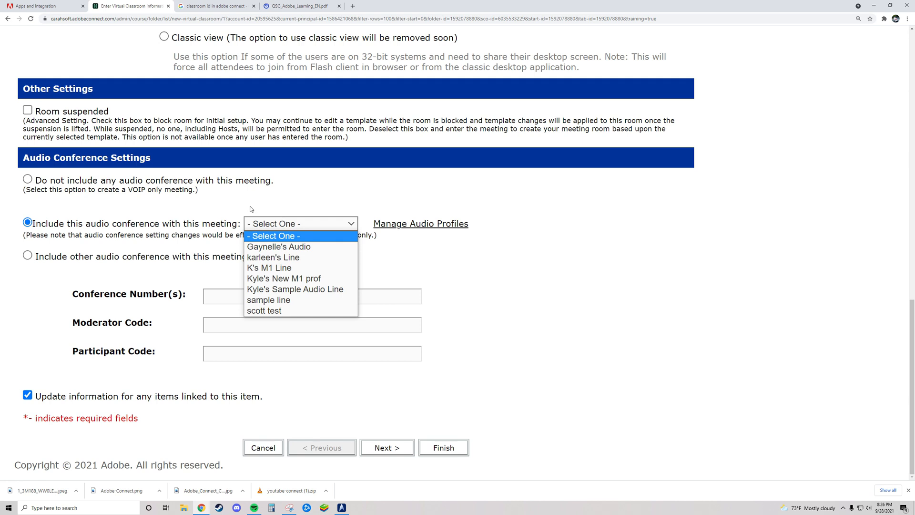
left_click(107, 210)
left_click(28, 179)
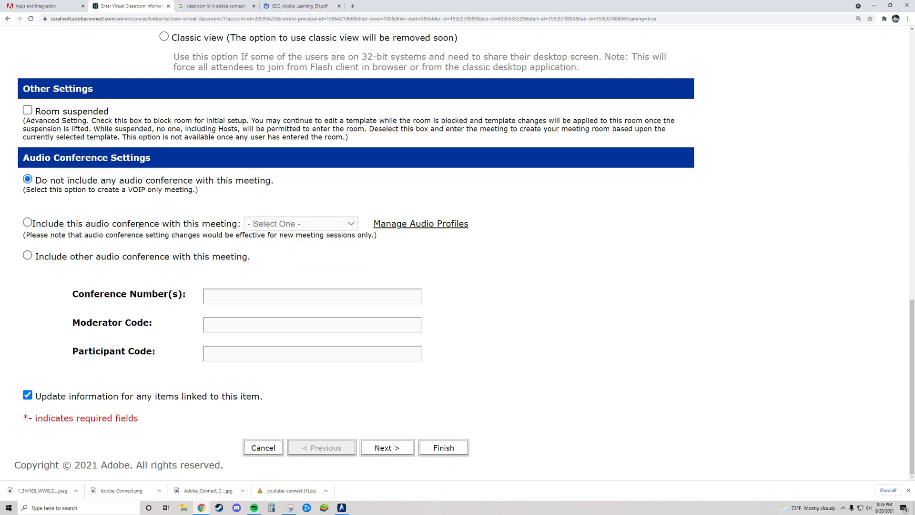
- Look over the other-conference and saved-profile options, then settle on no audio conference
left_click(27, 255)
left_click_drag(29, 256, 425, 363)
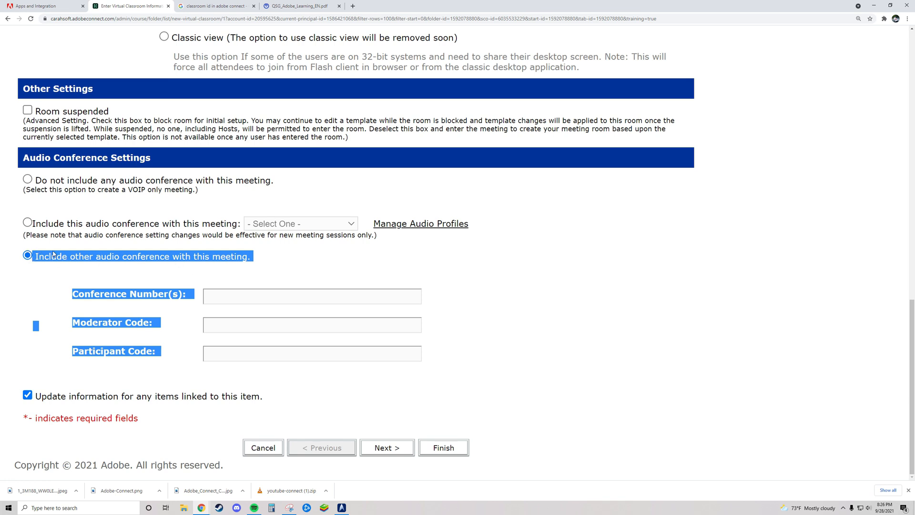
left_click(105, 273)
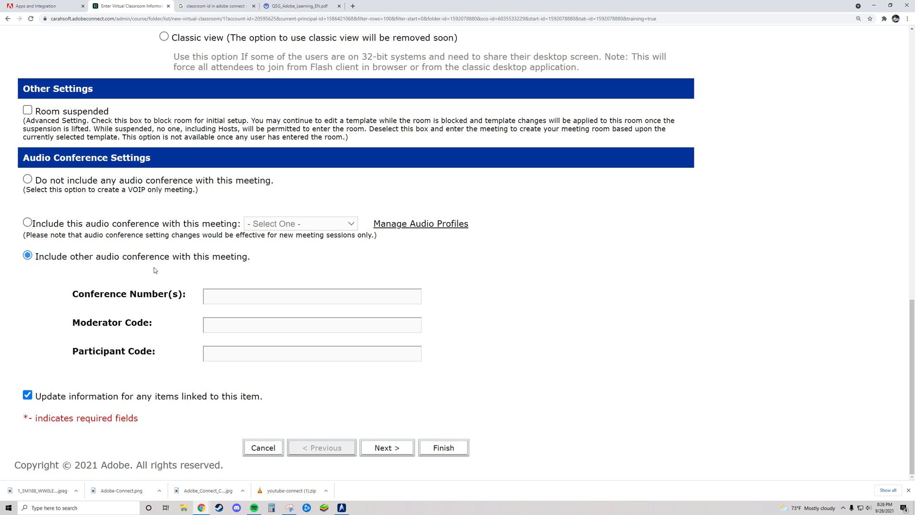
left_click(27, 178)
left_click(28, 222)
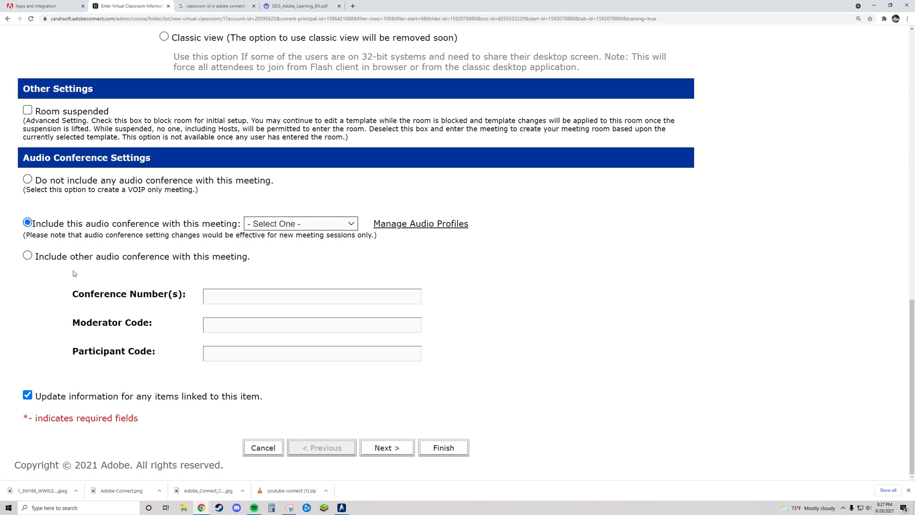
left_click(27, 179)
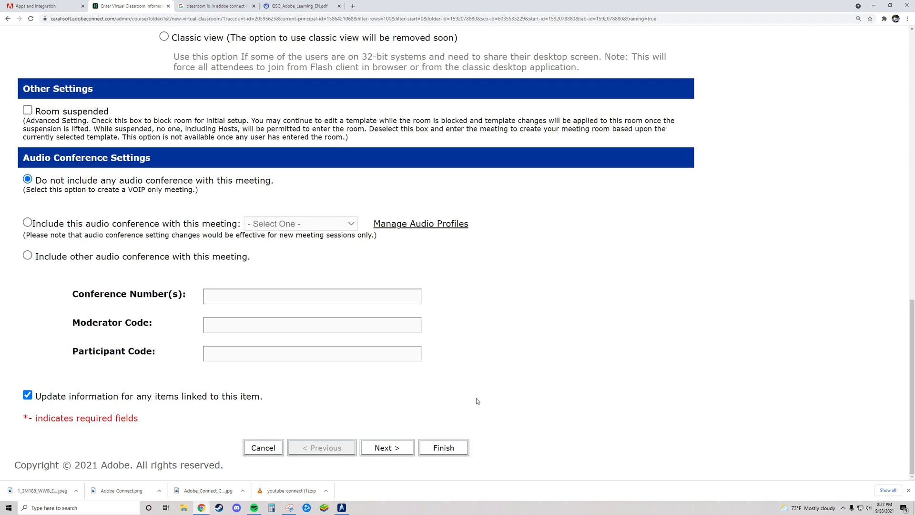
scroll(510, 403, "up", 5)
scroll(510, 403, "down", 6)
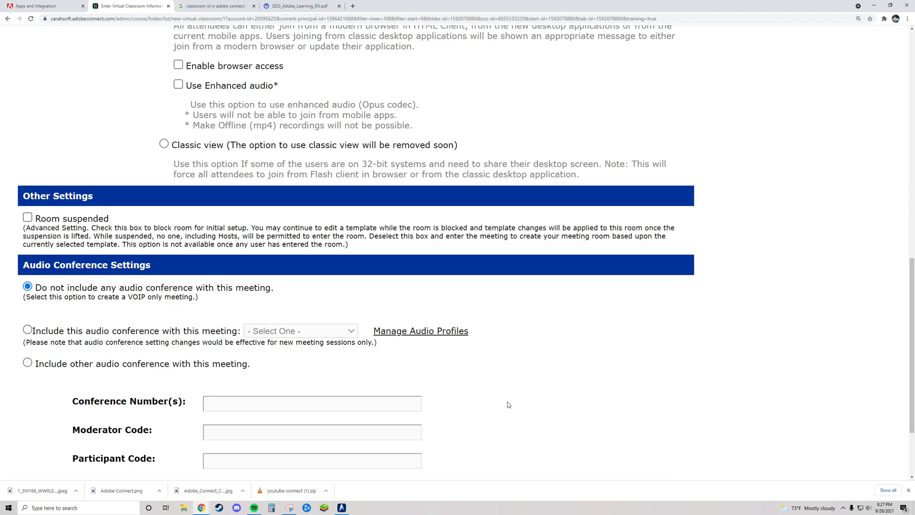
- Advance to Enroll Learners and scroll through the Available Users and Groups list
left_click(400, 450)
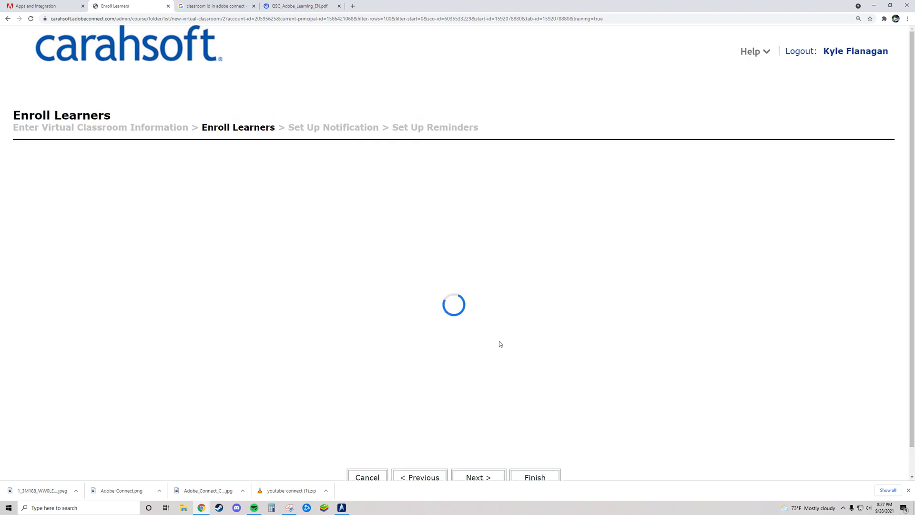
scroll(502, 339, "down", 1)
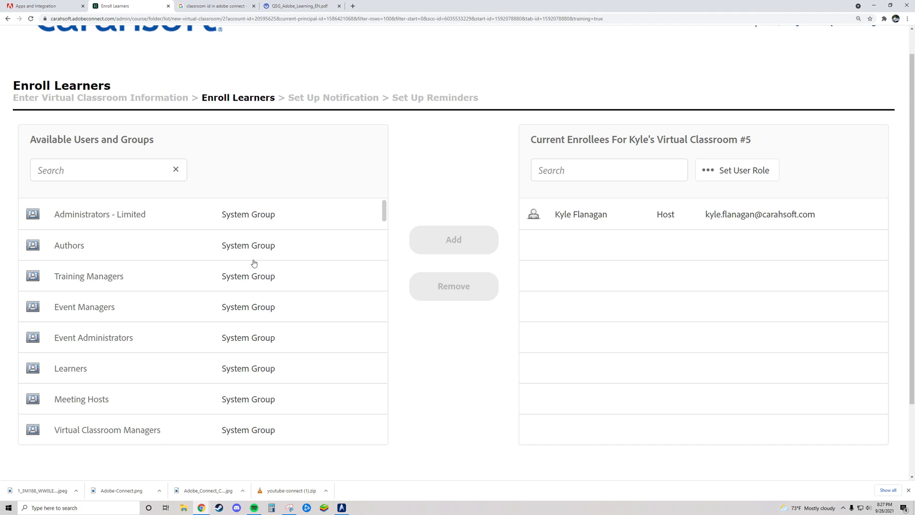
scroll(241, 301, "down", 11)
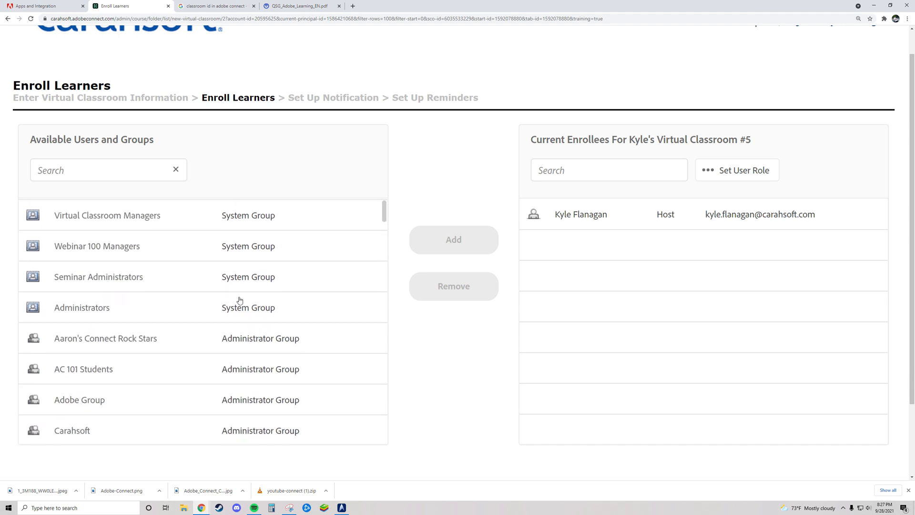
scroll(240, 300, "down", 12)
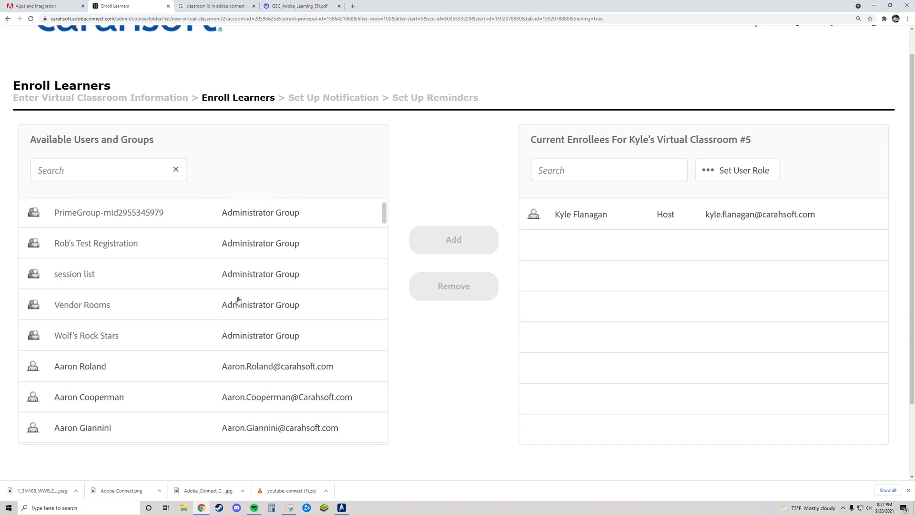
scroll(346, 278, "down", 1)
mouse_move(384, 213)
left_mouse_down()
mouse_move(388, 255)
mouse_move(385, 210)
left_mouse_up()
scroll(388, 221, "down", 3)
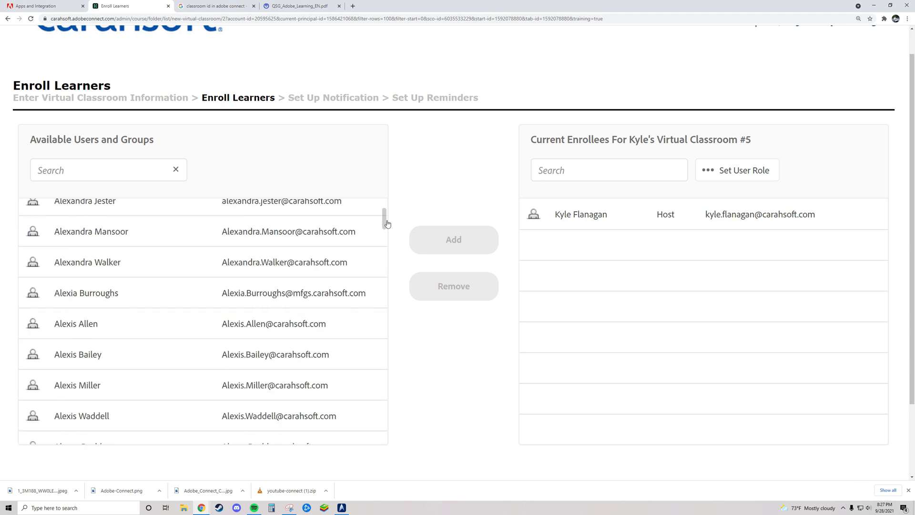
- Search for a user and enroll them as a participant, checking the role list
left_click(84, 171)
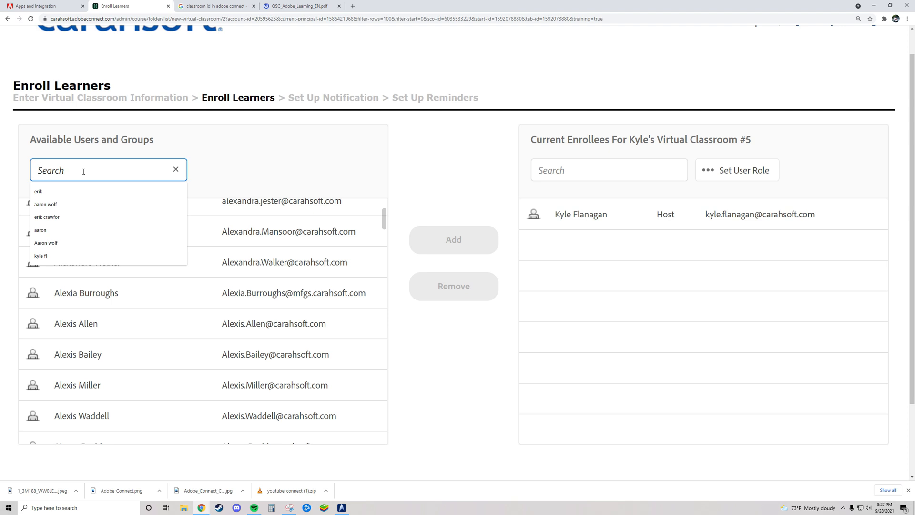
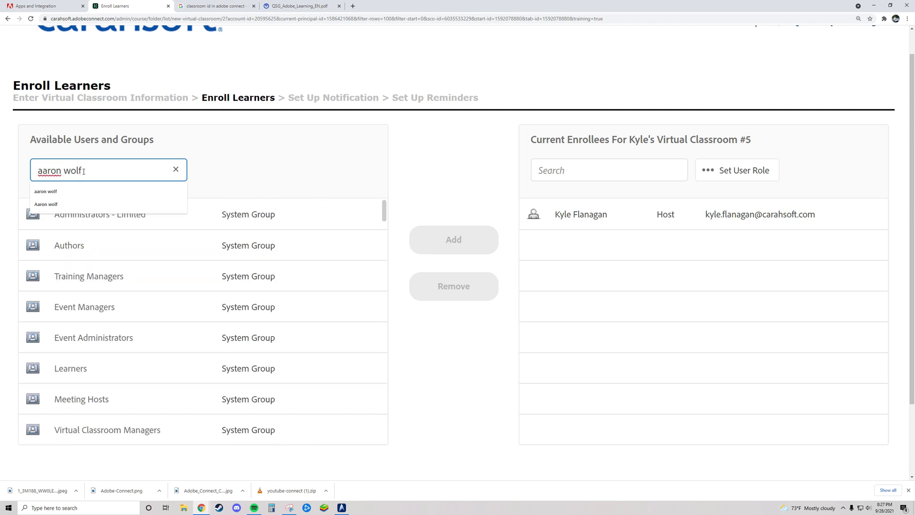
left_click(295, 214)
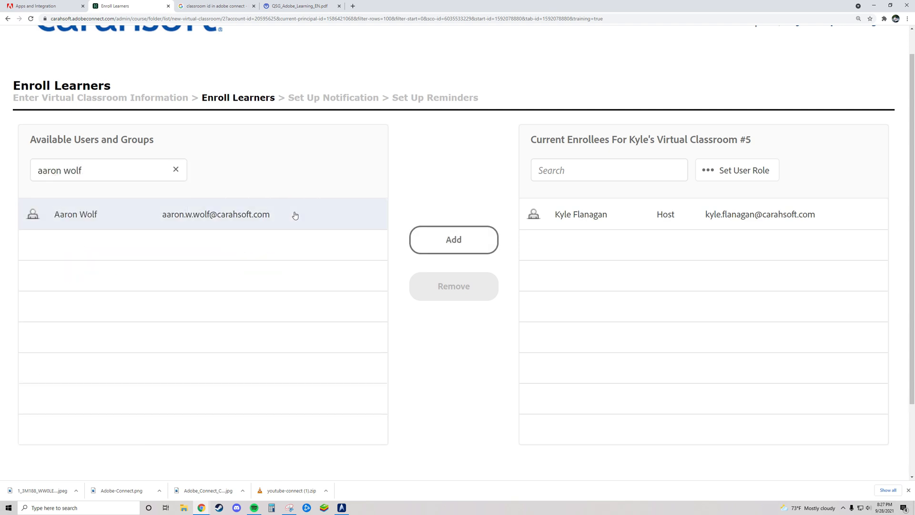
left_click(452, 247)
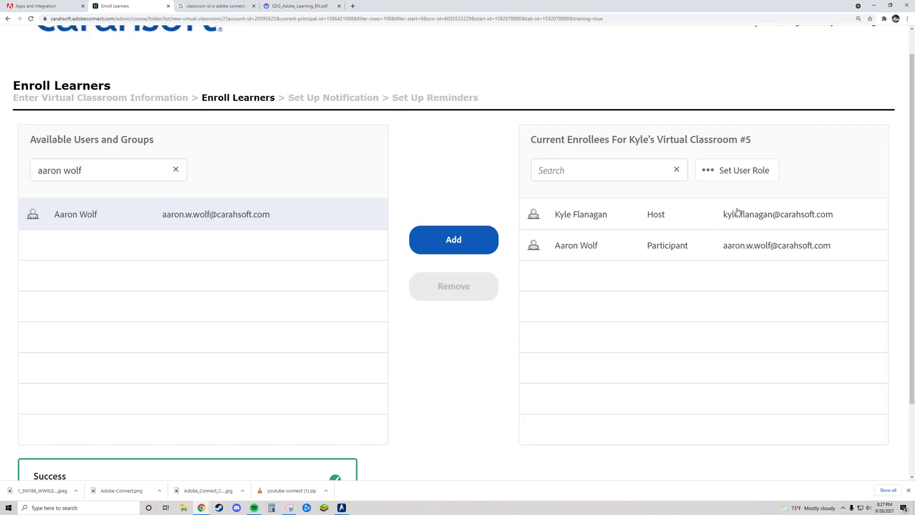
left_click(729, 171)
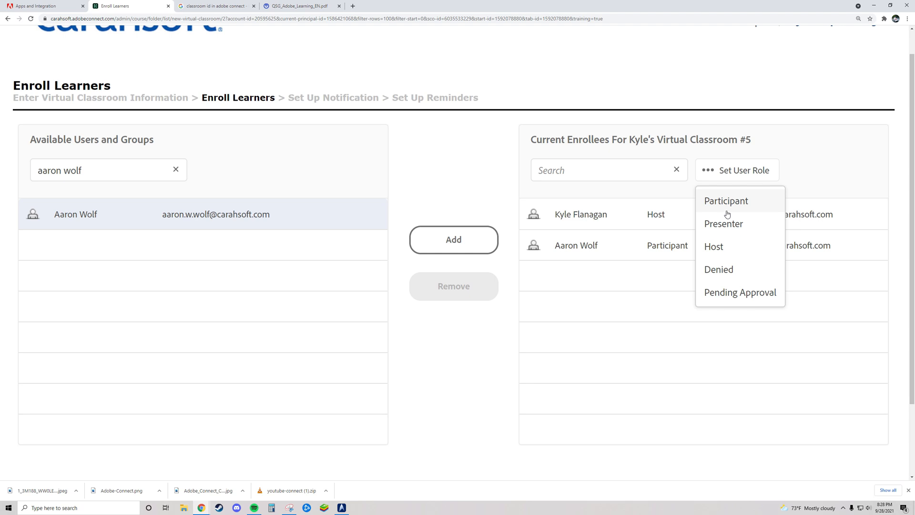
left_click(639, 297)
- Remove the newly enrolled user so only the host remains enrolled
left_click(648, 253)
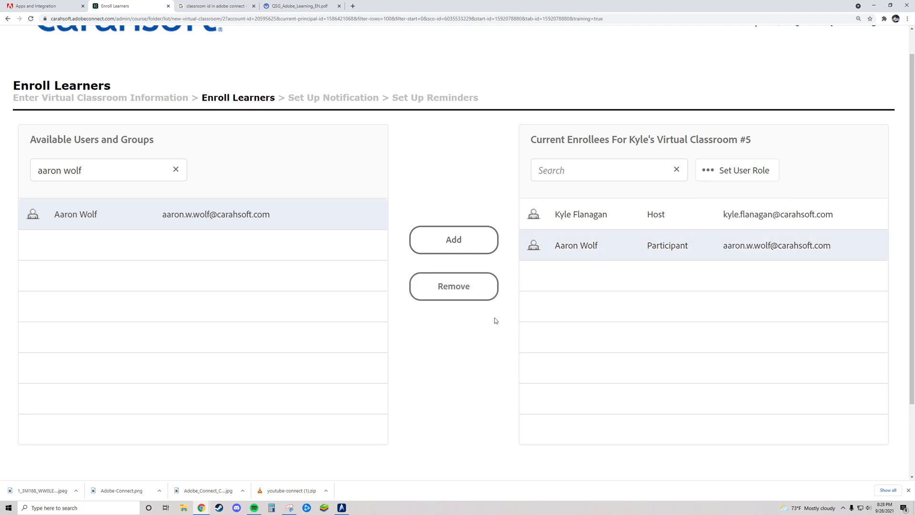
left_click(456, 291)
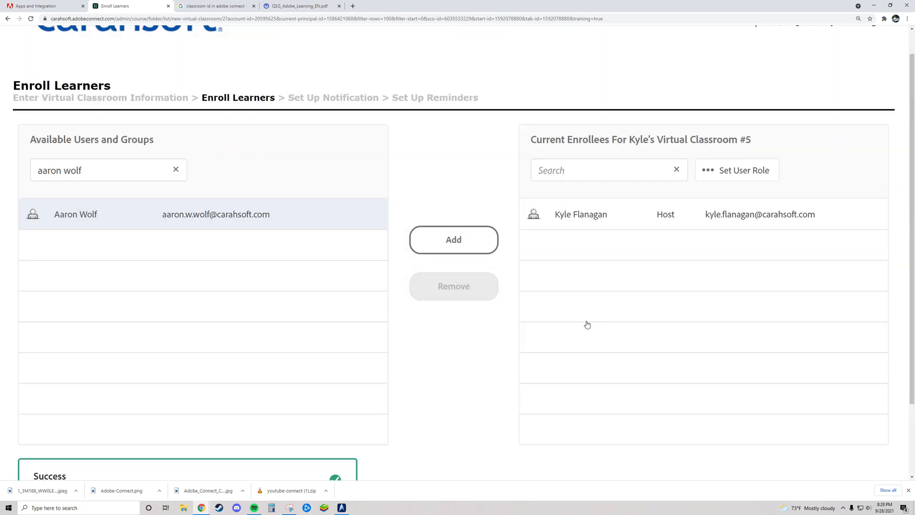
scroll(474, 344, "down", 2)
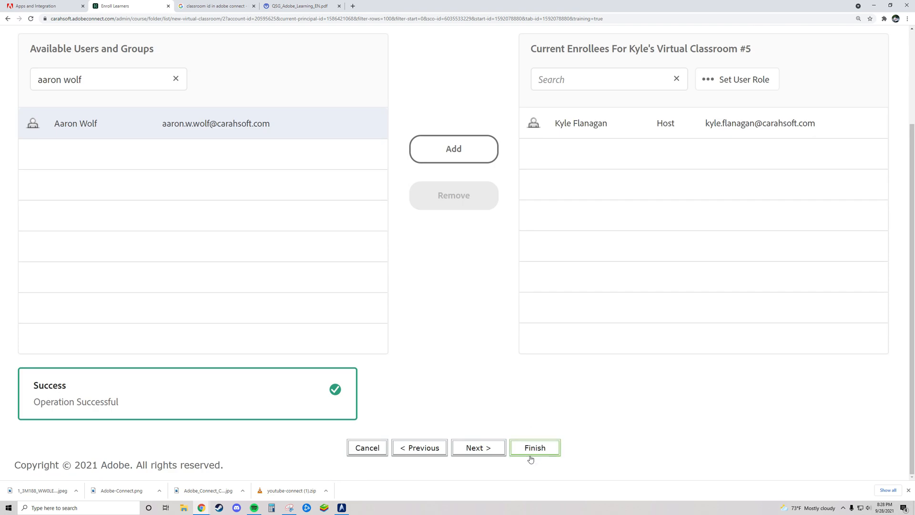
- Finish Kyle's Virtual Classroom #5, select its URL, and open the Edit Information form
left_click(534, 448)
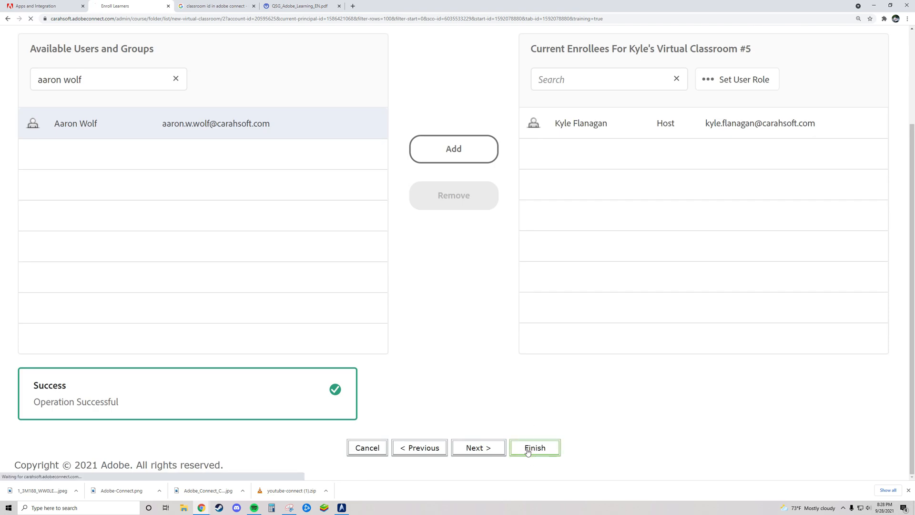
left_click_drag(452, 340, 178, 338)
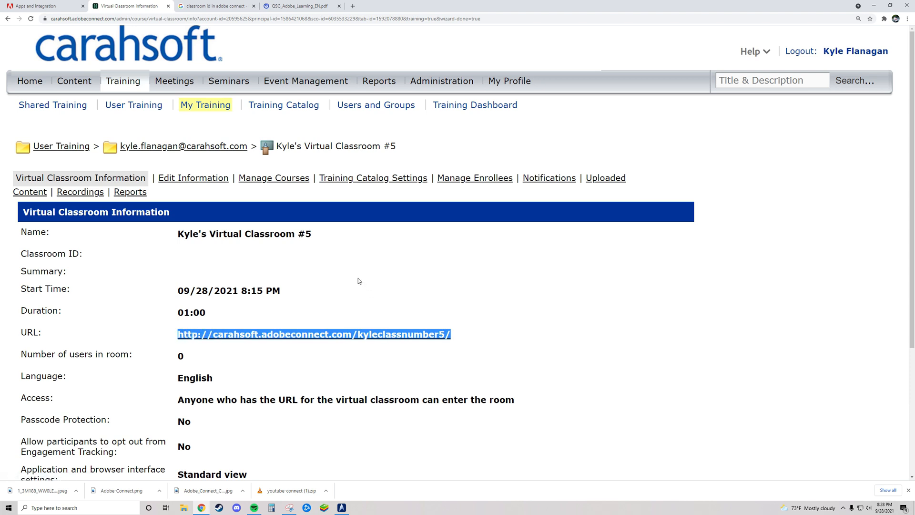
left_click(191, 179)
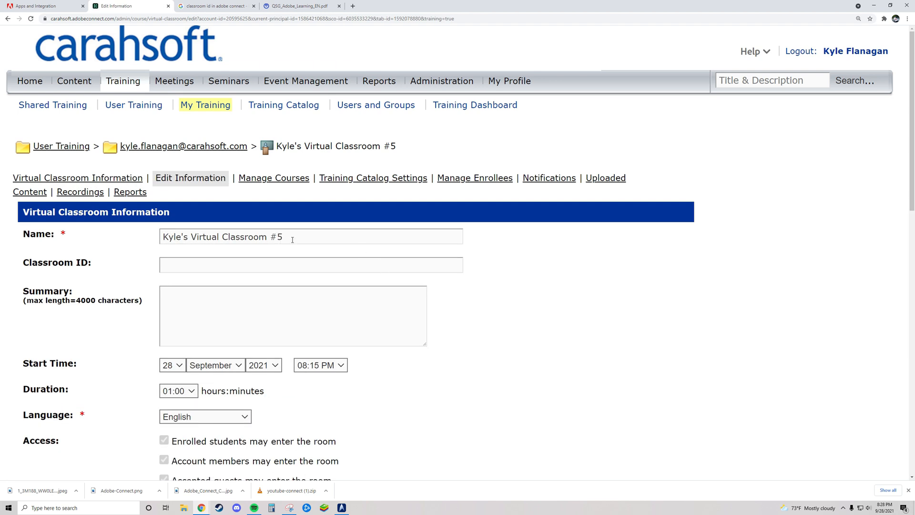
scroll(338, 318, "down", 2)
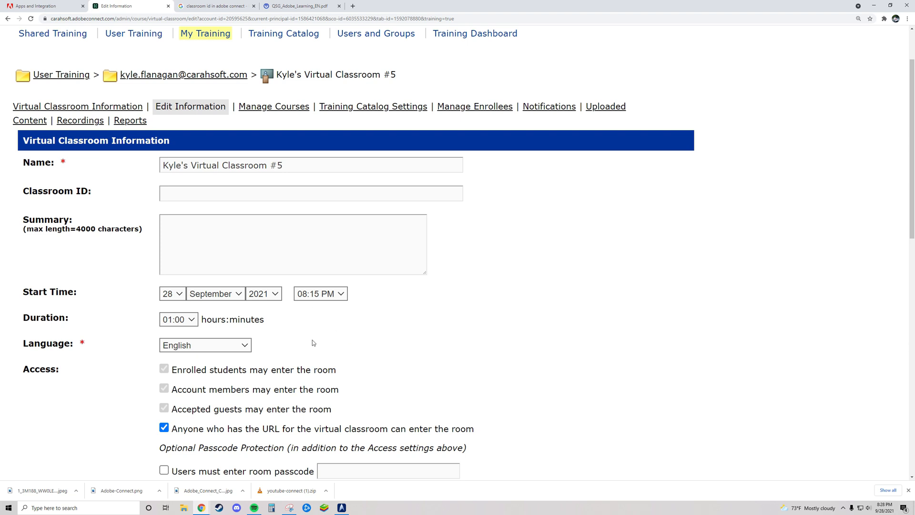
scroll(312, 343, "down", 3)
scroll(322, 370, "up", 5)
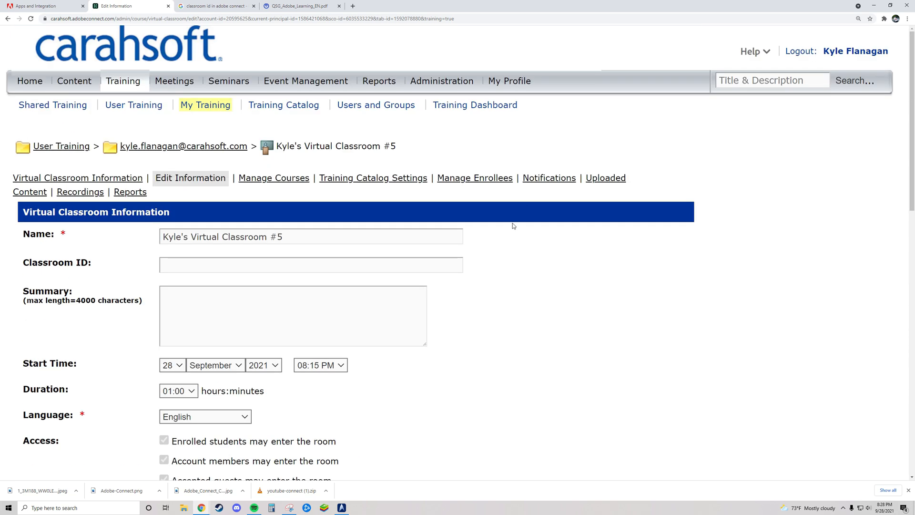
- View Uploaded Content, Recordings, and Reports by questions and sessions, then return to Training
left_click(591, 179)
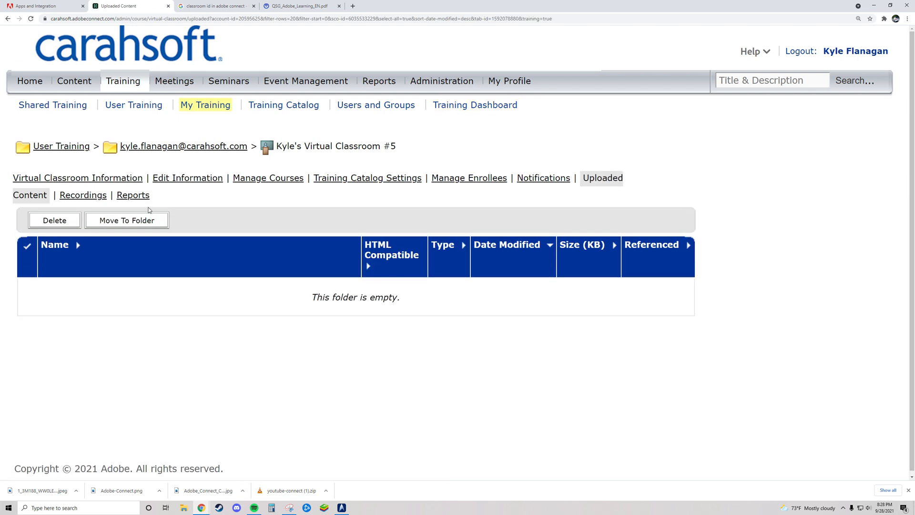
left_click(82, 196)
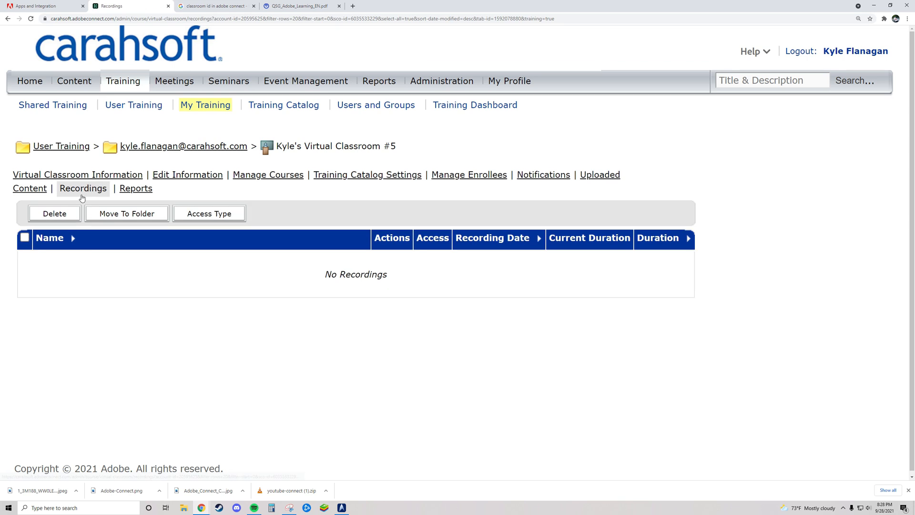
left_click(141, 192)
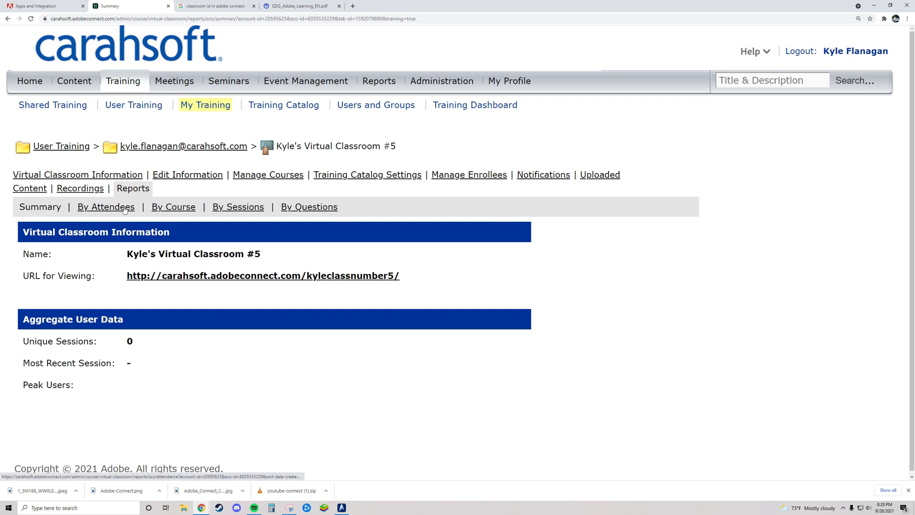
left_click(296, 214)
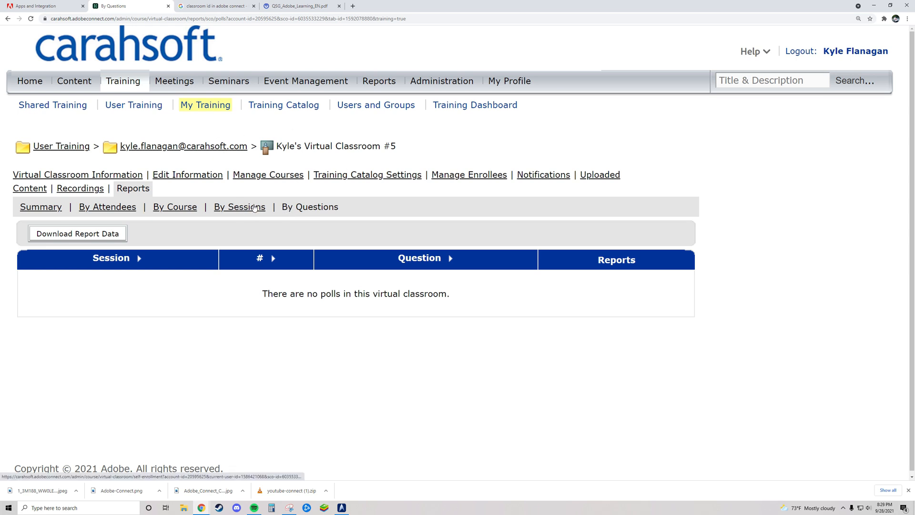
left_click(235, 213)
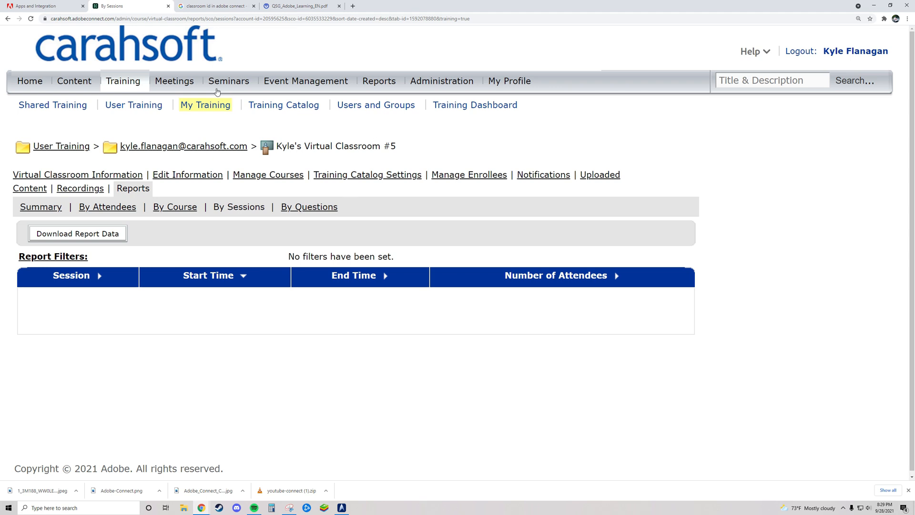
left_click(135, 84)
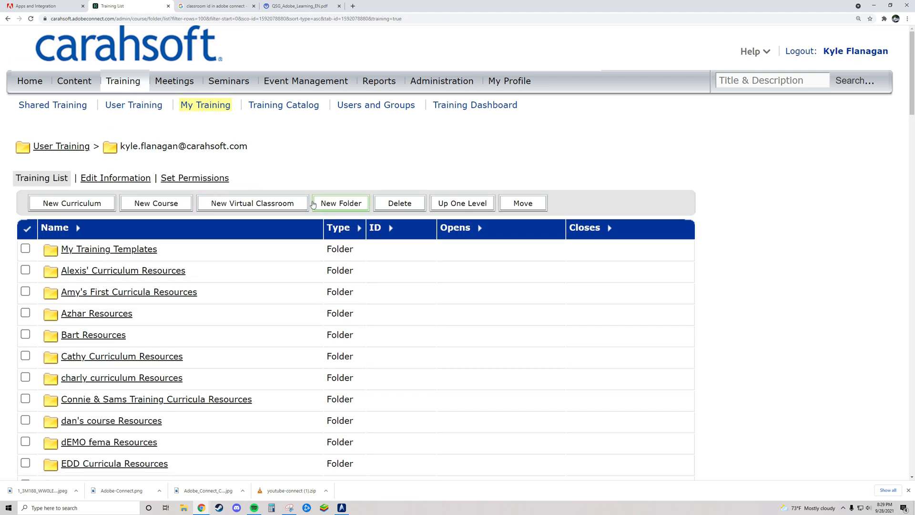